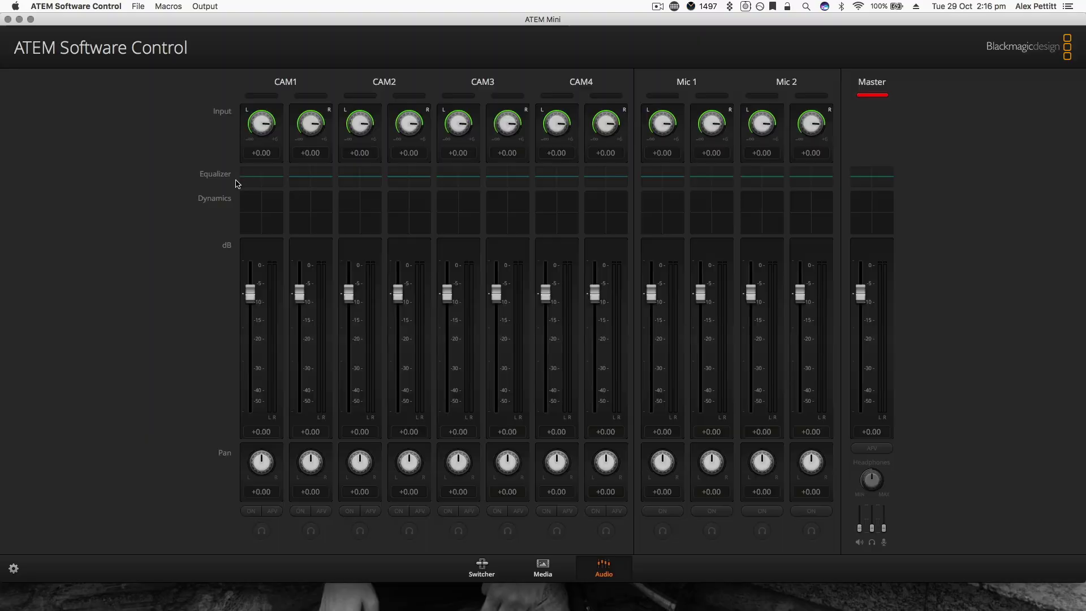
# Open and close CAM1's left-channel equalizer, then open CAM1's left-channel dynamics controls.
pyautogui.click(251, 181)
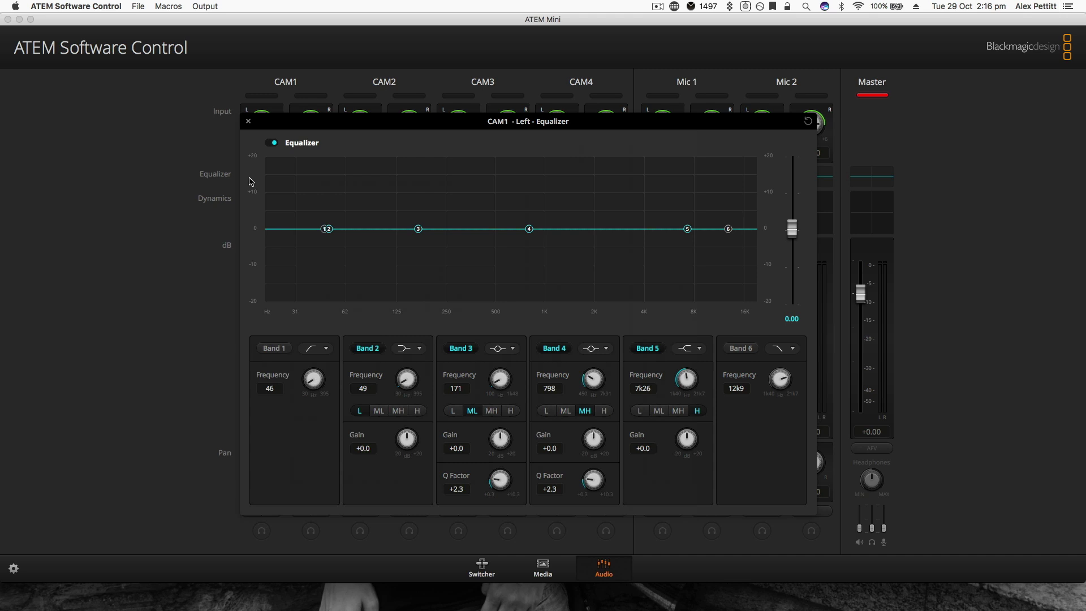
pyautogui.click(248, 121)
pyautogui.click(257, 206)
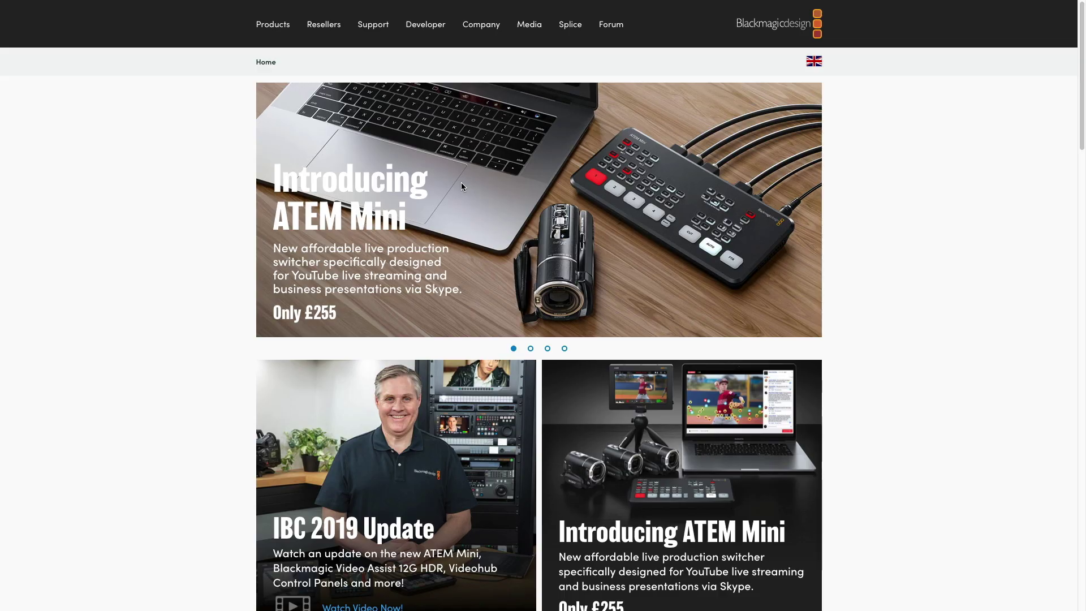
# Go to the Support Center and open the ATEM Live Production Switchers support content.
pyautogui.click(366, 28)
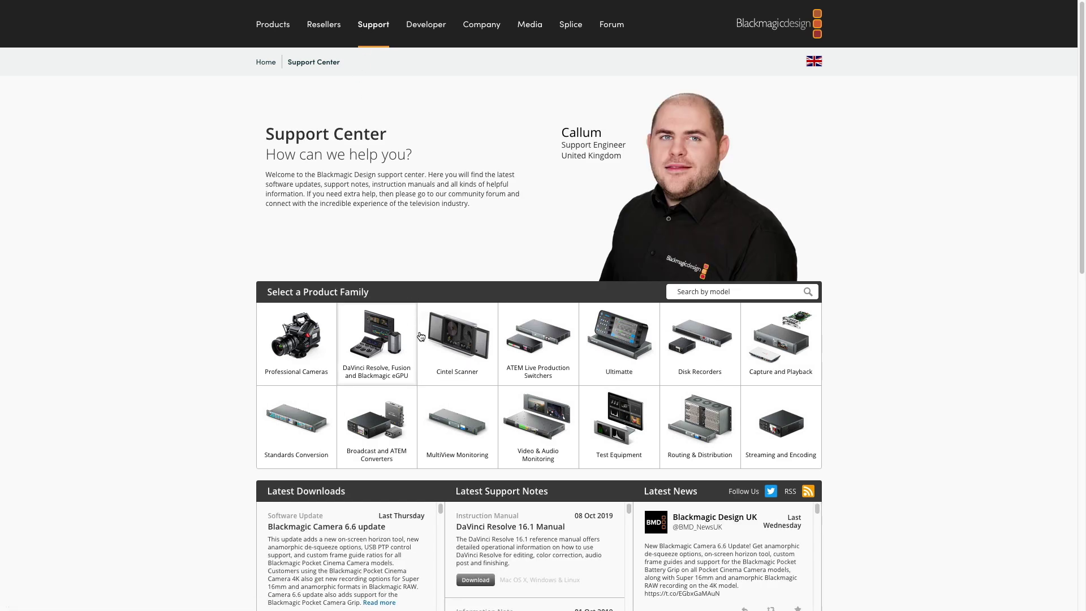
pyautogui.click(526, 356)
pyautogui.scroll(-1, 396, 424)
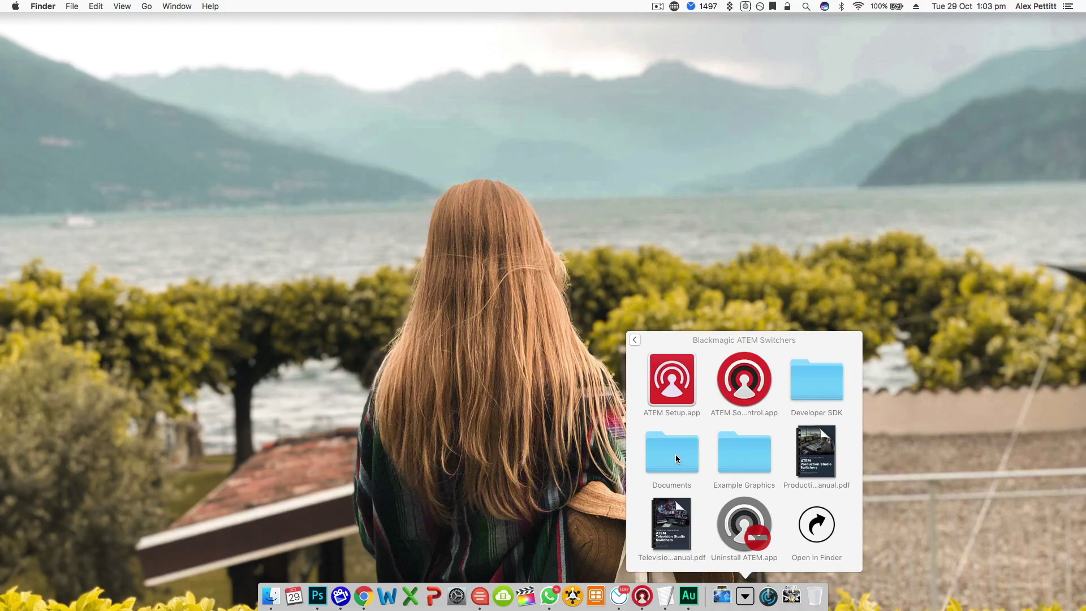
# Launch ATEM Setup and open the ATEM Mini's settings, checking its About information first.
pyautogui.click(673, 391)
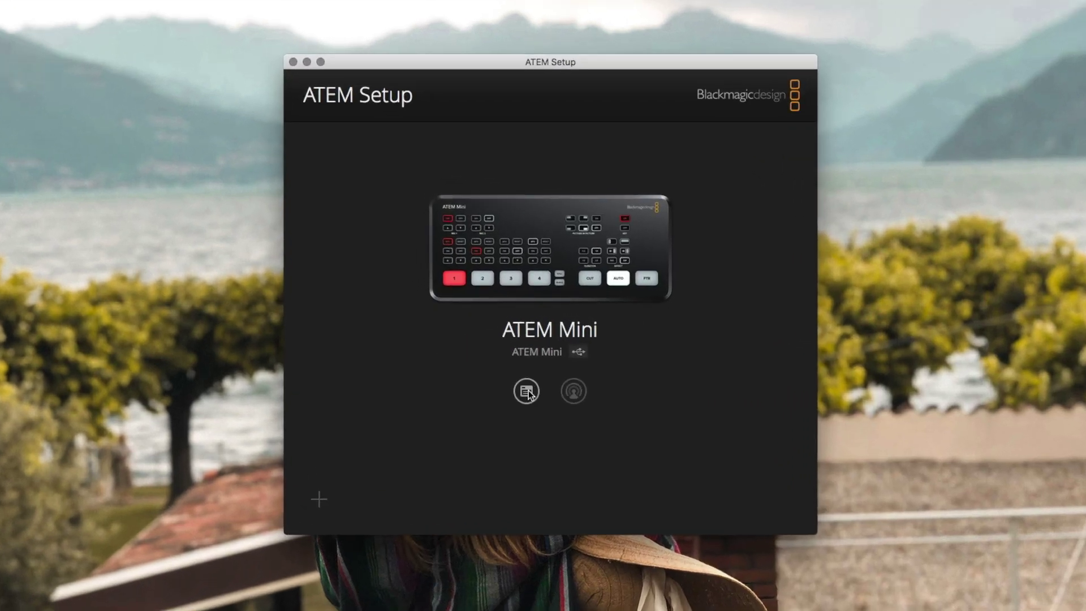
pyautogui.click(530, 377)
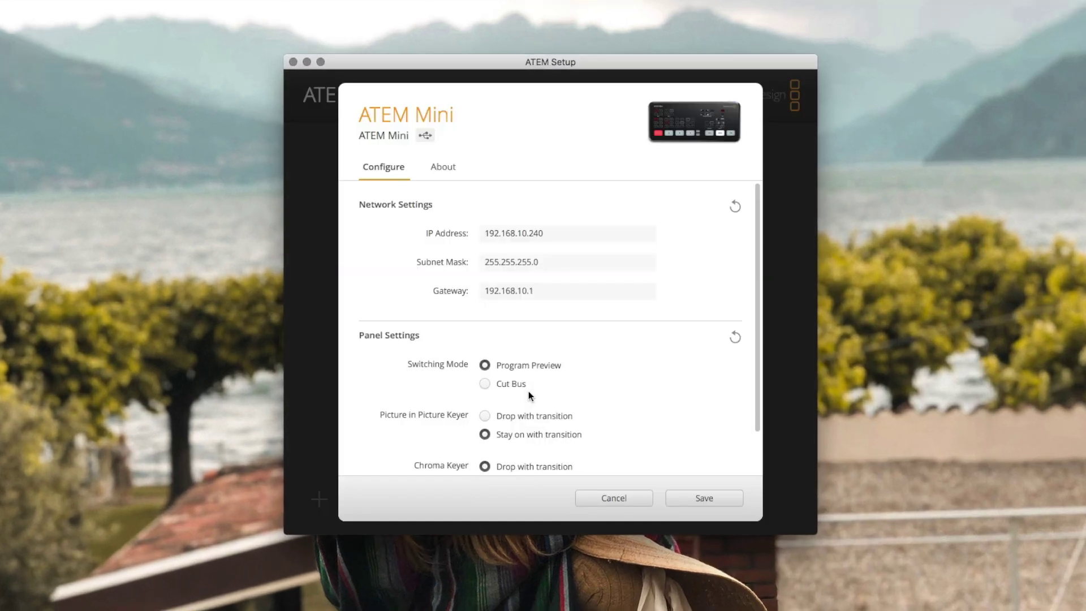
pyautogui.click(442, 168)
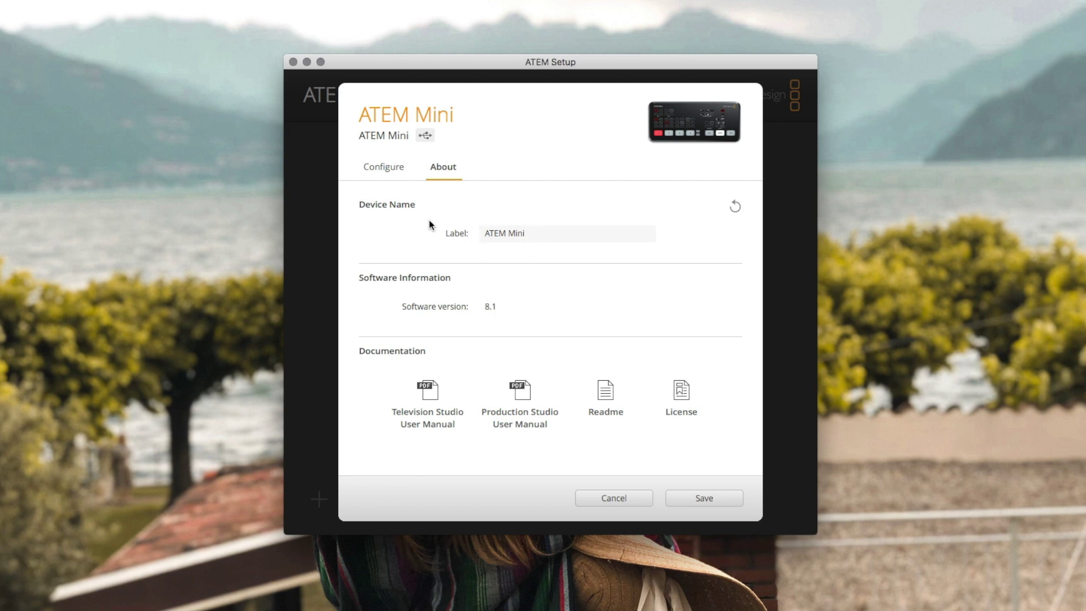
pyautogui.click(388, 167)
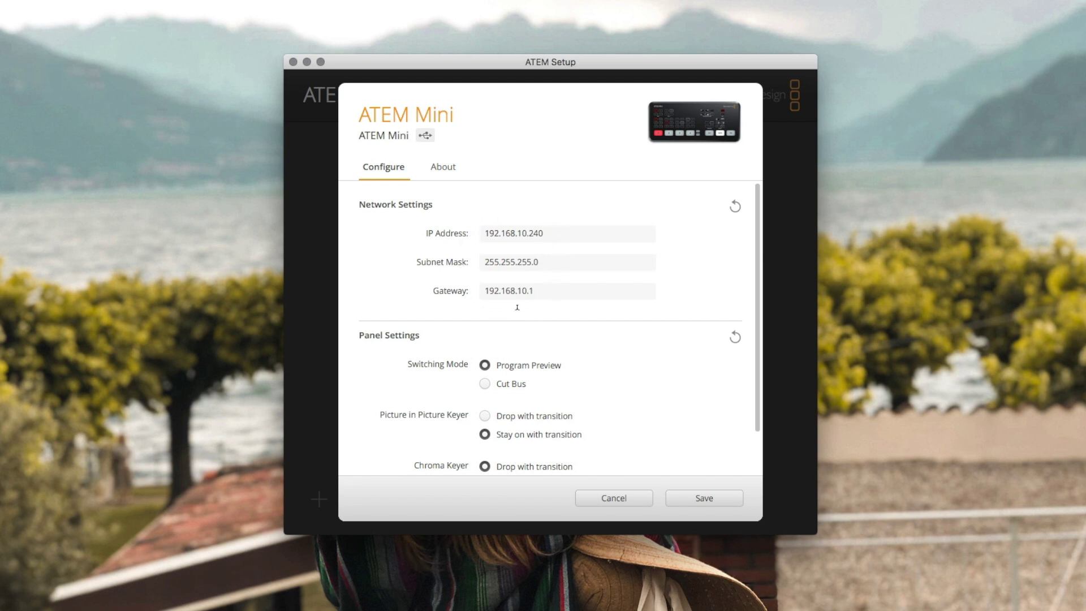
# Set the Picture in Picture Keyer to Stay on with transition and switching to Program Preview, then save.
pyautogui.scroll(-2, 588, 361)
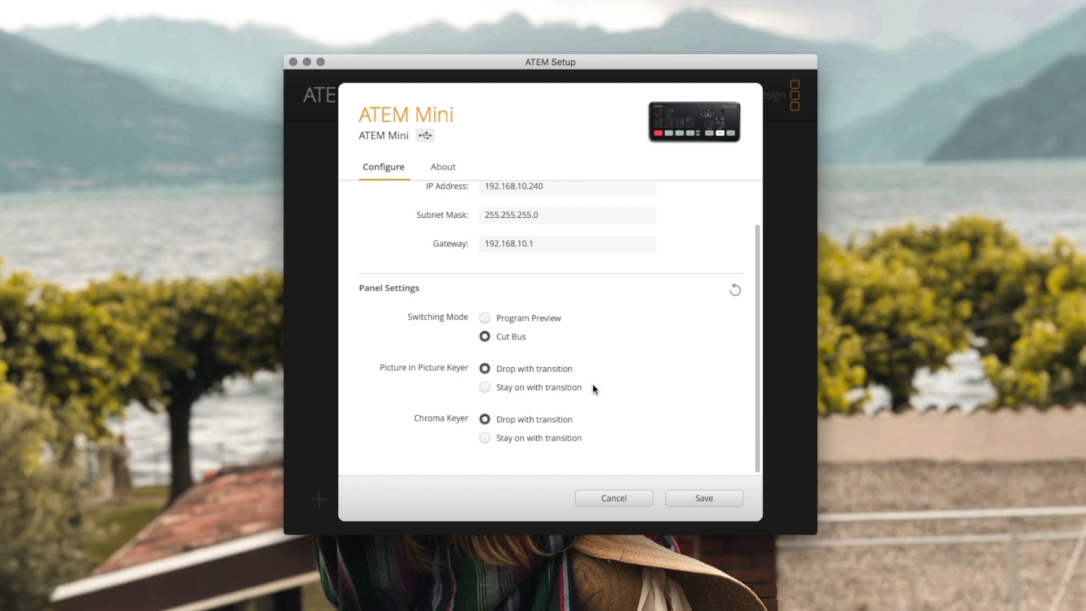
pyautogui.click(485, 387)
pyautogui.click(483, 318)
pyautogui.click(699, 498)
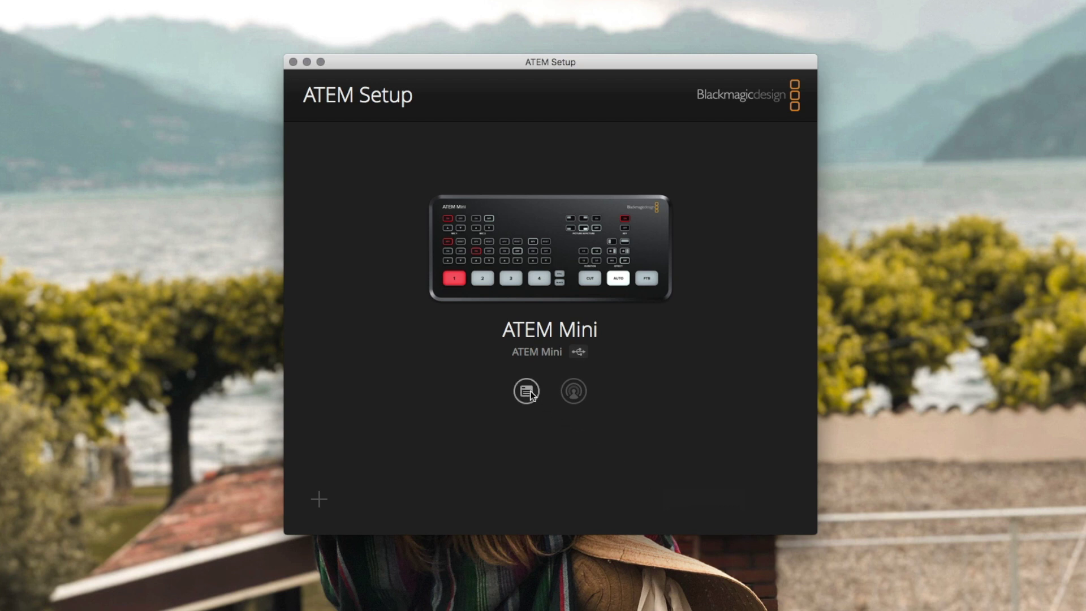
# Launch ATEM Software Control, put CAM2 on program, and open the switcher Settings.
pyautogui.click(573, 391)
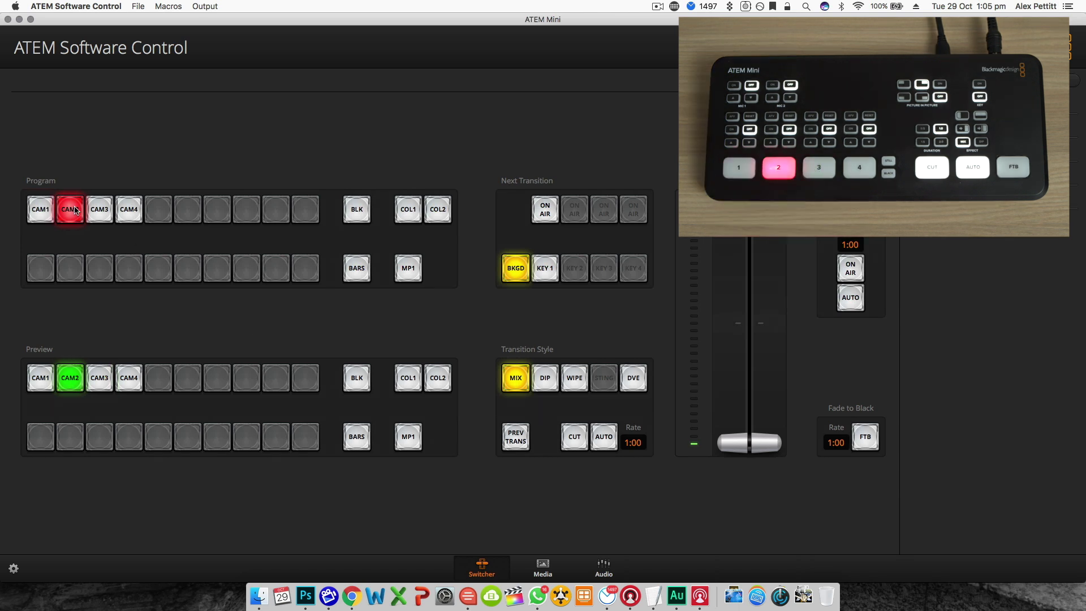
pyautogui.click(81, 210)
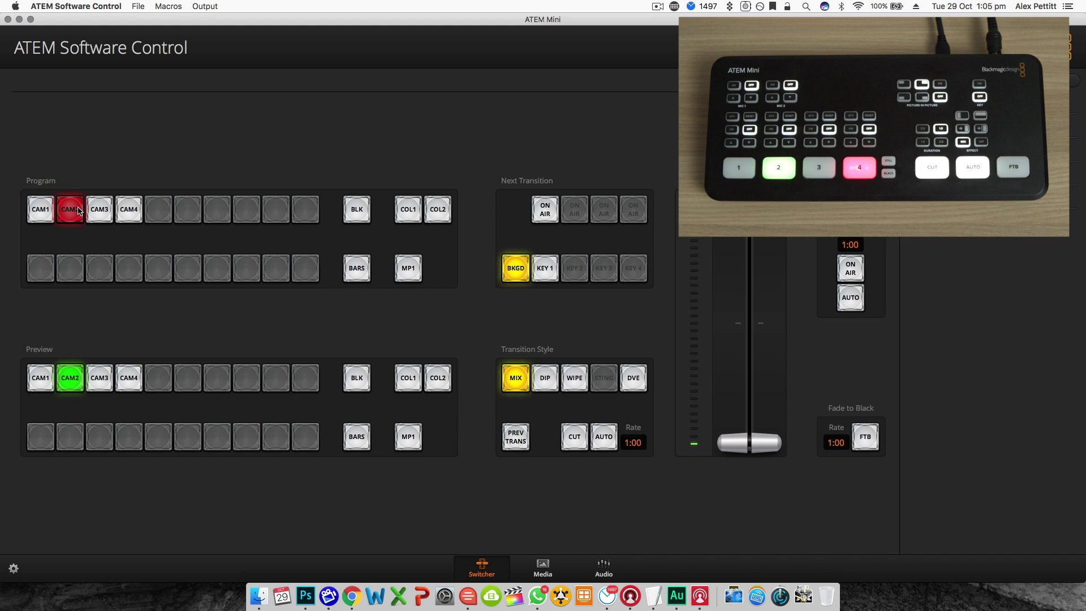
pyautogui.click(13, 566)
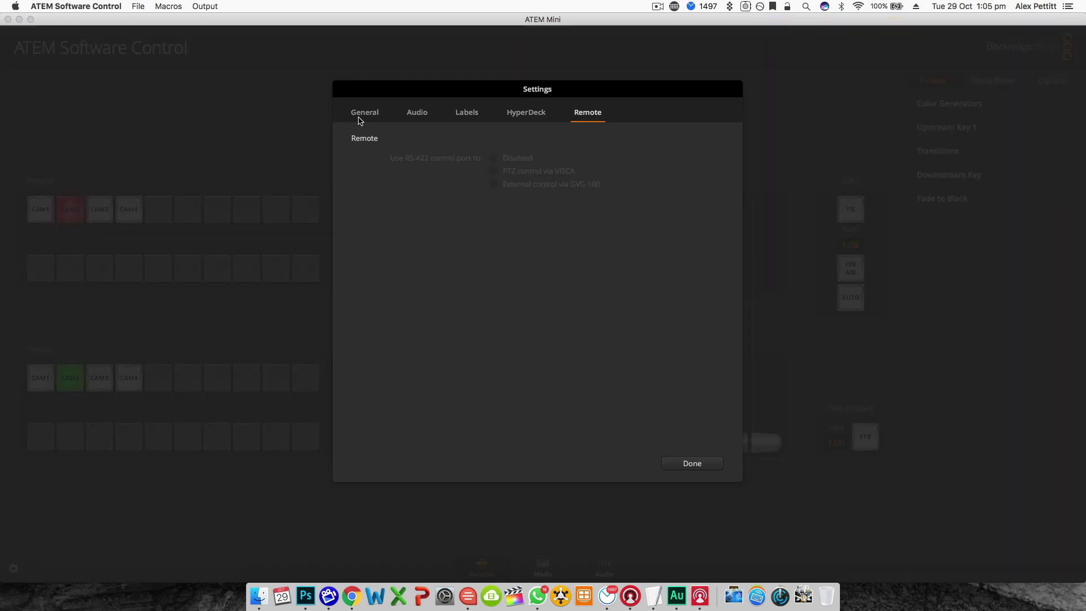
# Choose 1080p50 as the video standard on the General settings page.
pyautogui.click(359, 120)
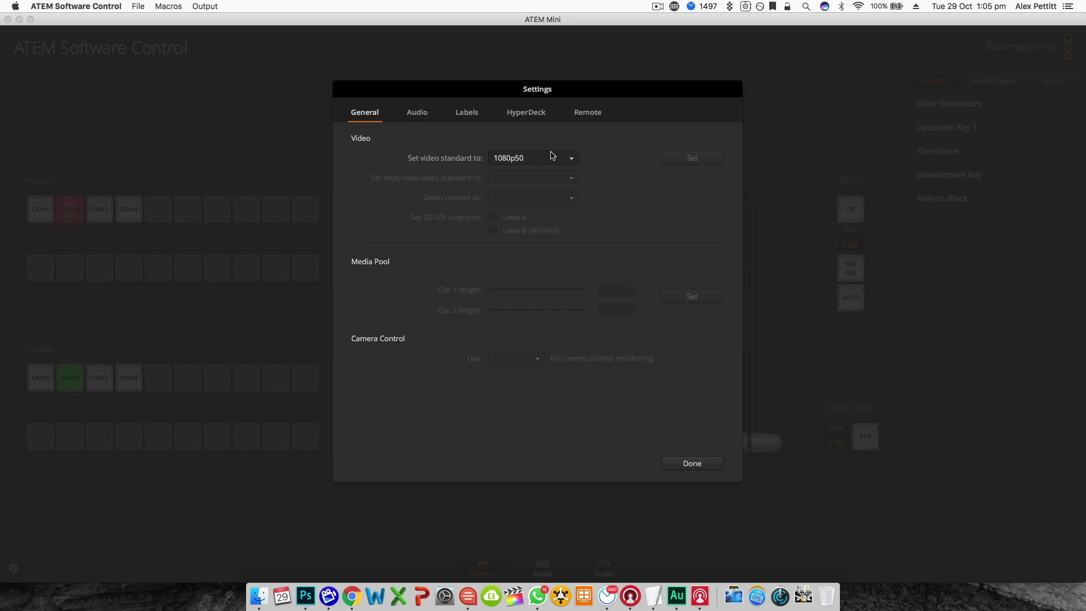
pyautogui.click(573, 160)
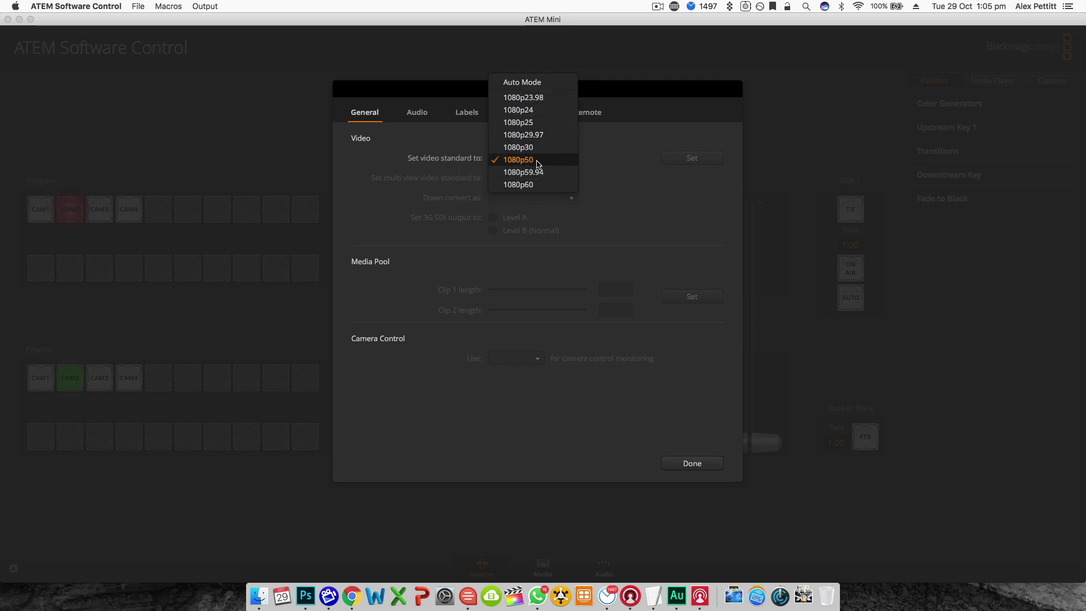
pyautogui.click(538, 161)
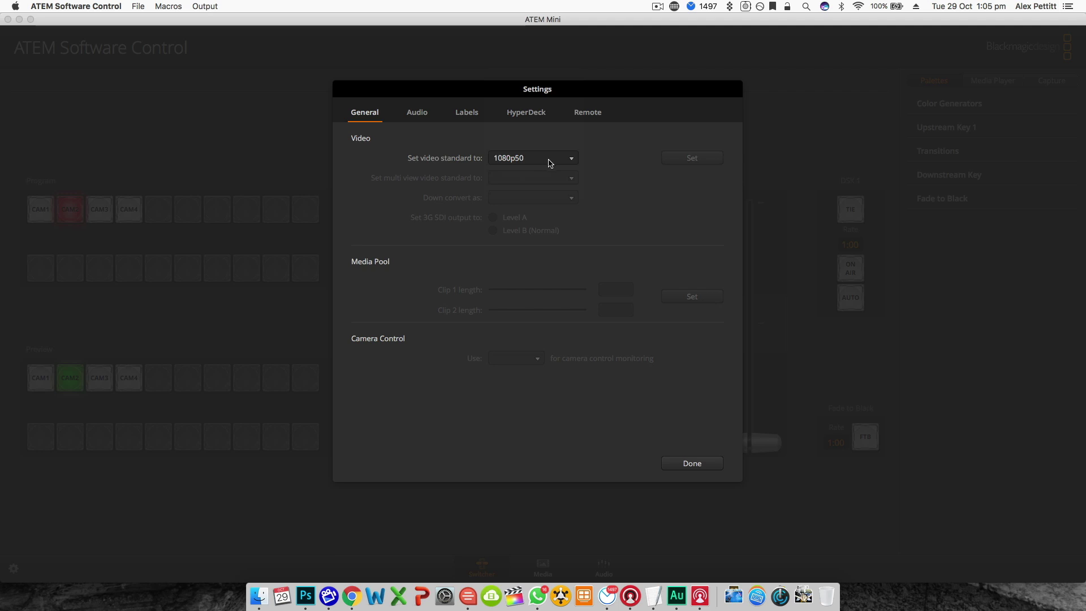
# Toggle the audio mono-split options, ending with all six inputs split into mono channels.
pyautogui.click(417, 113)
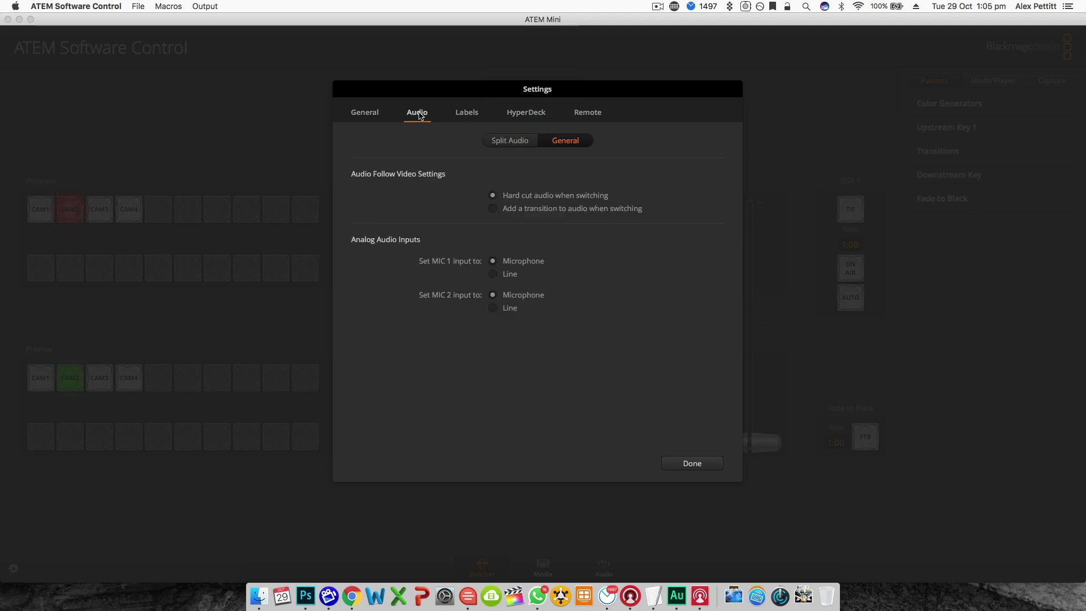
pyautogui.click(486, 141)
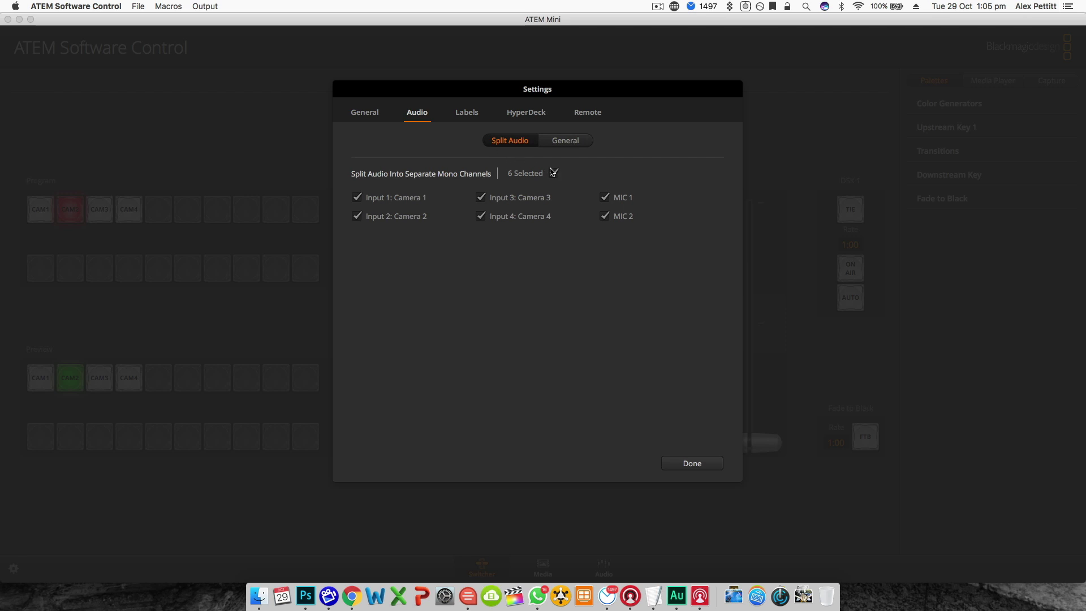
pyautogui.click(554, 173)
pyautogui.click(554, 174)
pyautogui.click(356, 198)
pyautogui.click(357, 217)
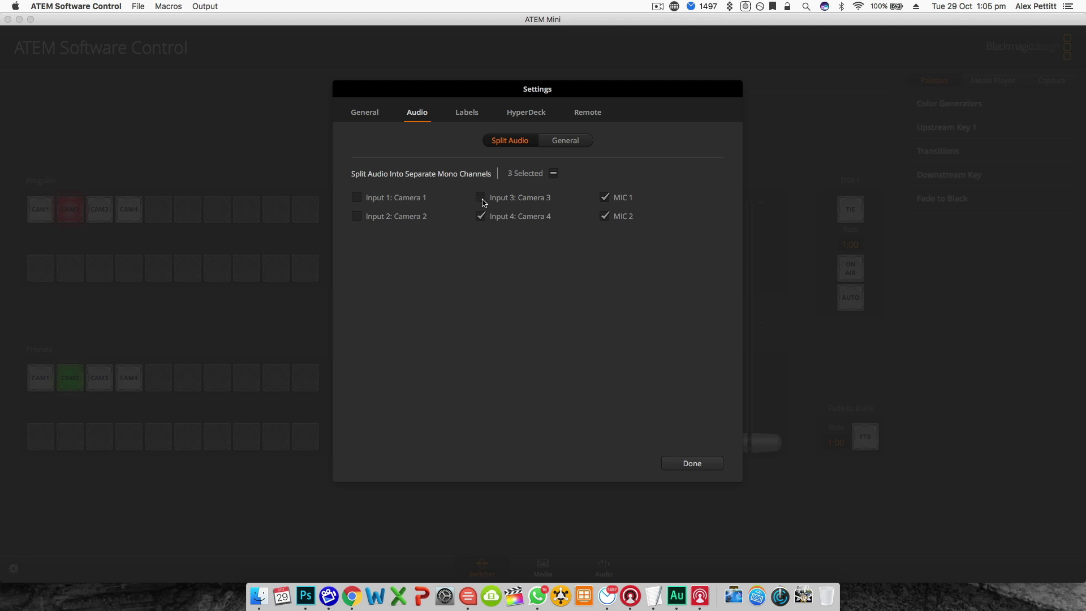
pyautogui.click(554, 173)
# Adjust the audio switching option and switch MIC 1 and MIC 2 between Line and Microphone levels.
pyautogui.click(574, 144)
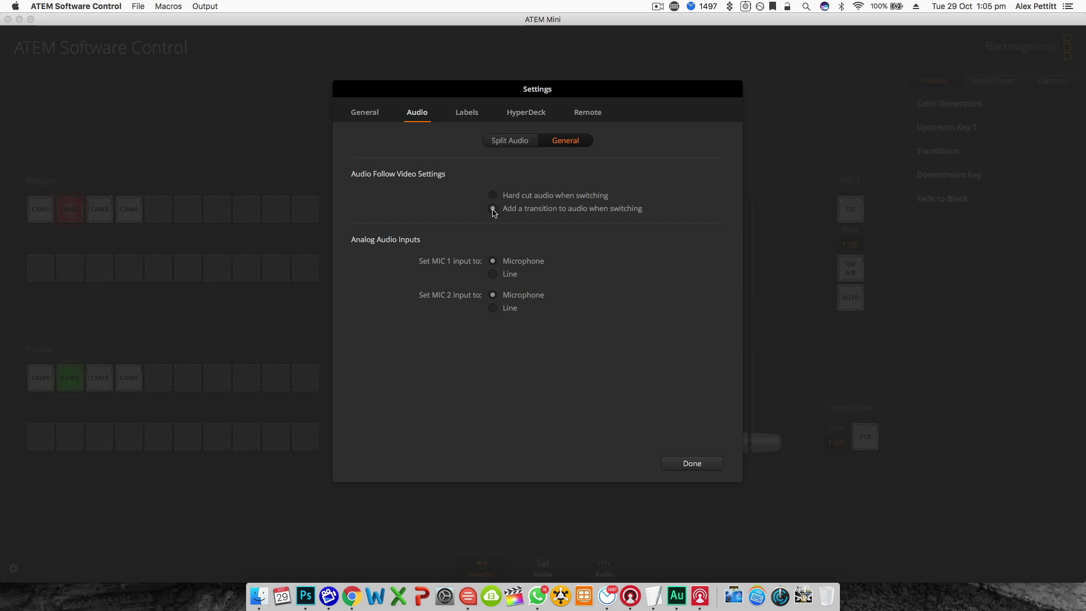
pyautogui.click(492, 209)
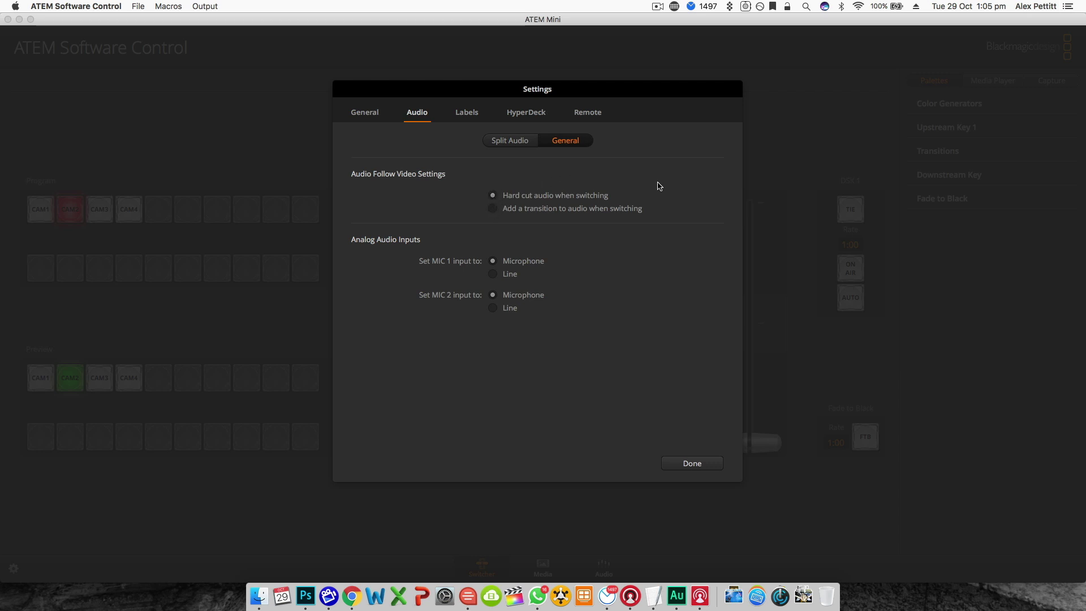
pyautogui.click(492, 274)
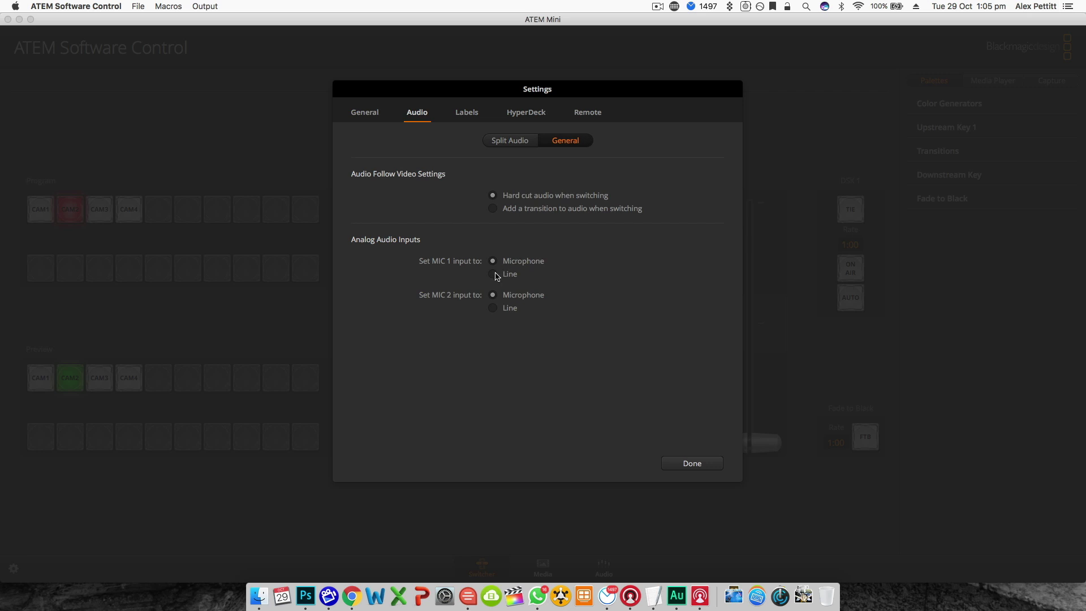
pyautogui.click(493, 308)
pyautogui.click(492, 295)
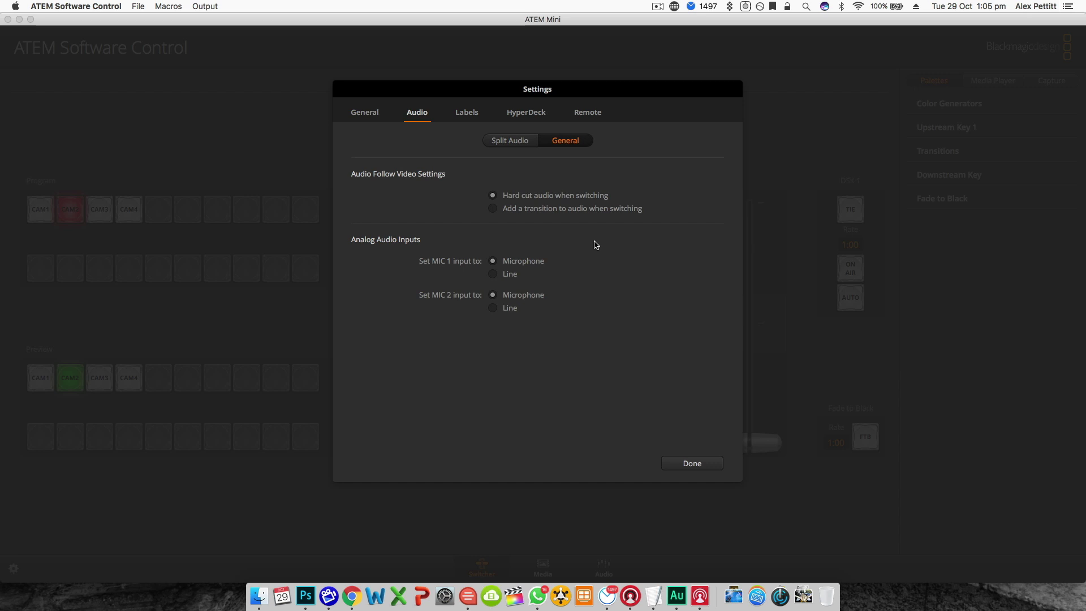
# Review the Input, Output and Media labels, then the HyperDeck connection settings.
pyautogui.click(467, 115)
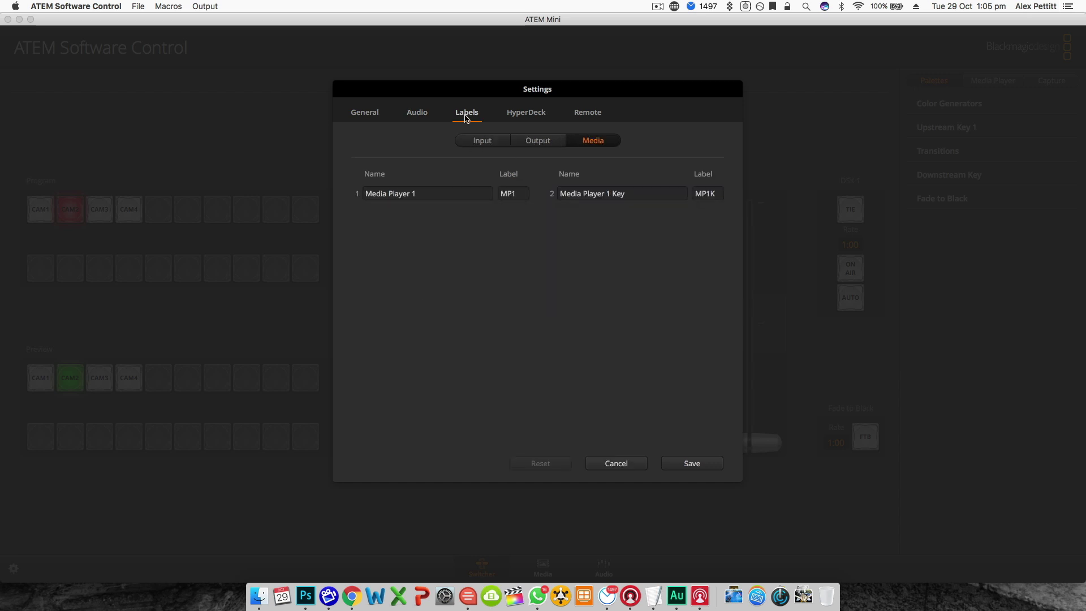
pyautogui.click(483, 140)
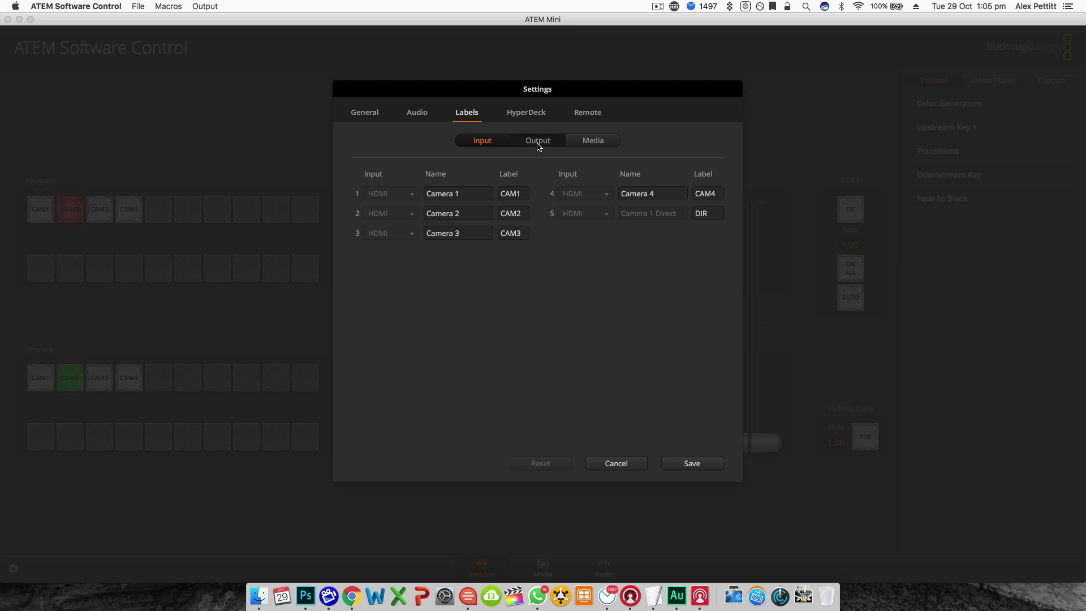
pyautogui.click(538, 143)
pyautogui.click(603, 147)
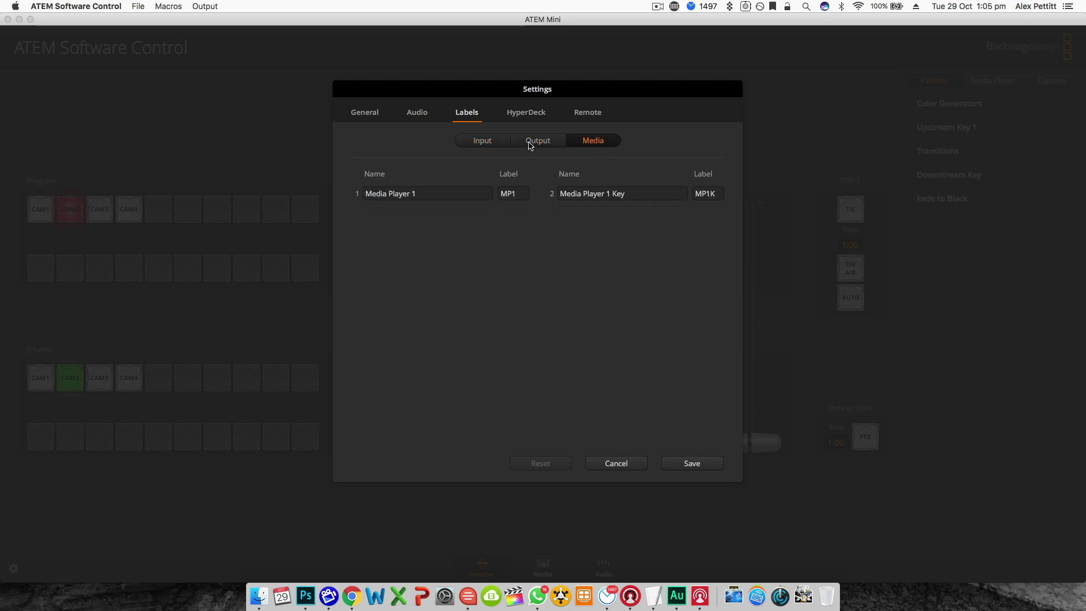
pyautogui.click(491, 142)
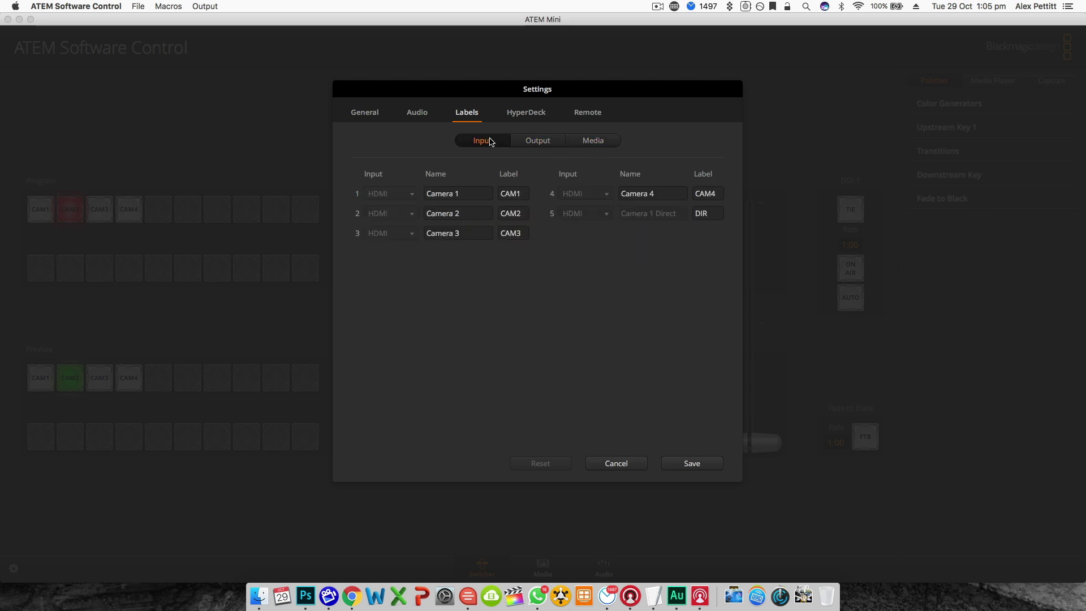
pyautogui.click(518, 115)
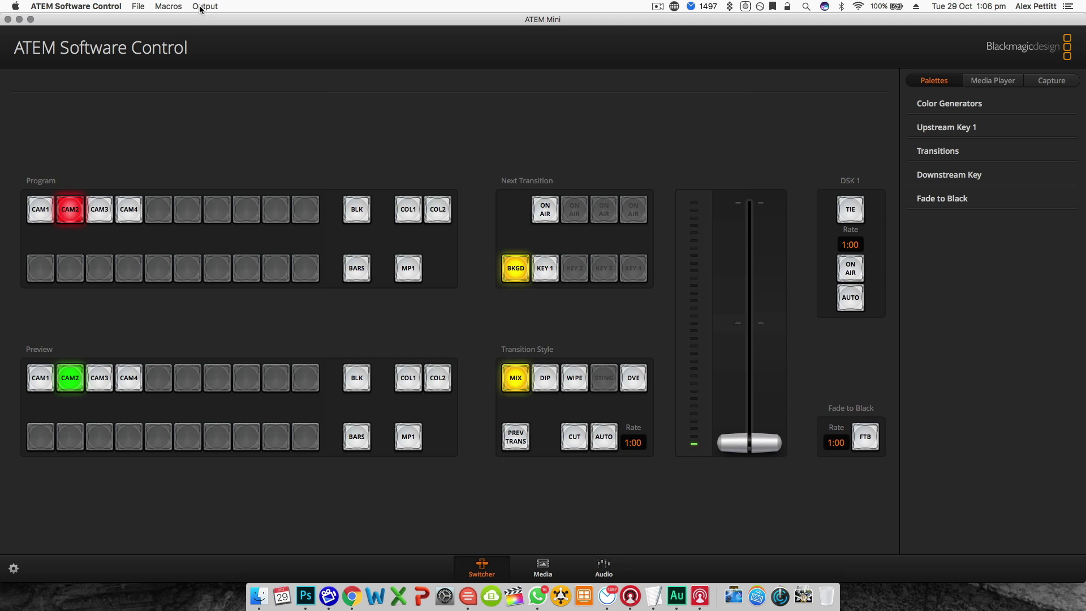
# Check the Output menu for the source feeding the video output.
pyautogui.click(205, 7)
# Load the commentator lower third, a second lower third and the Basketball Live Bug into stills 1-3.
pyautogui.click(541, 567)
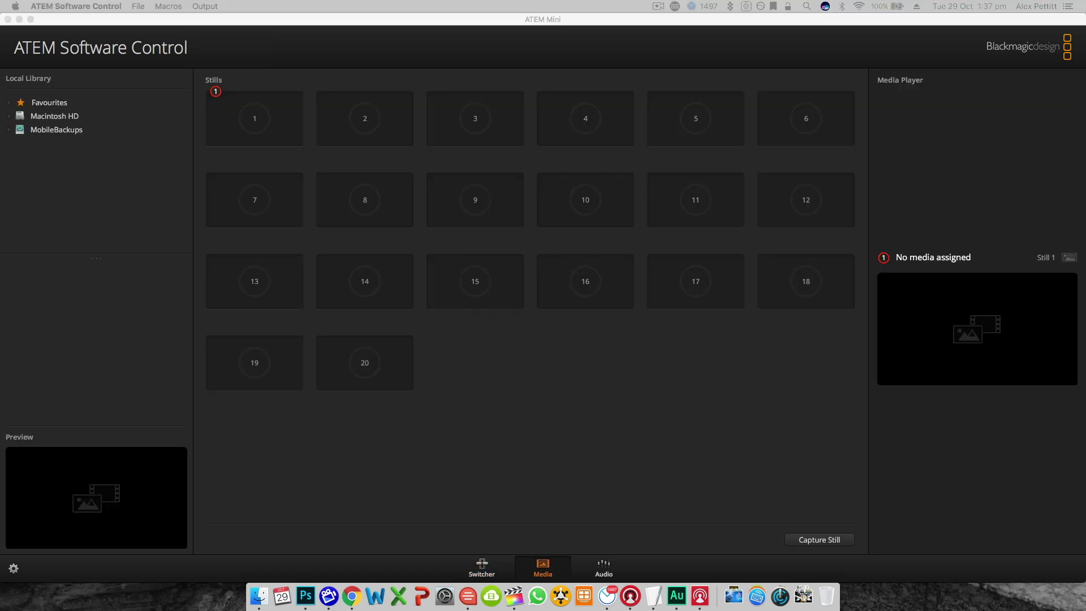
pyautogui.moveTo(962, 196); pyautogui.dragTo(232, 116)
pyautogui.moveTo(1085, 195); pyautogui.dragTo(365, 118)
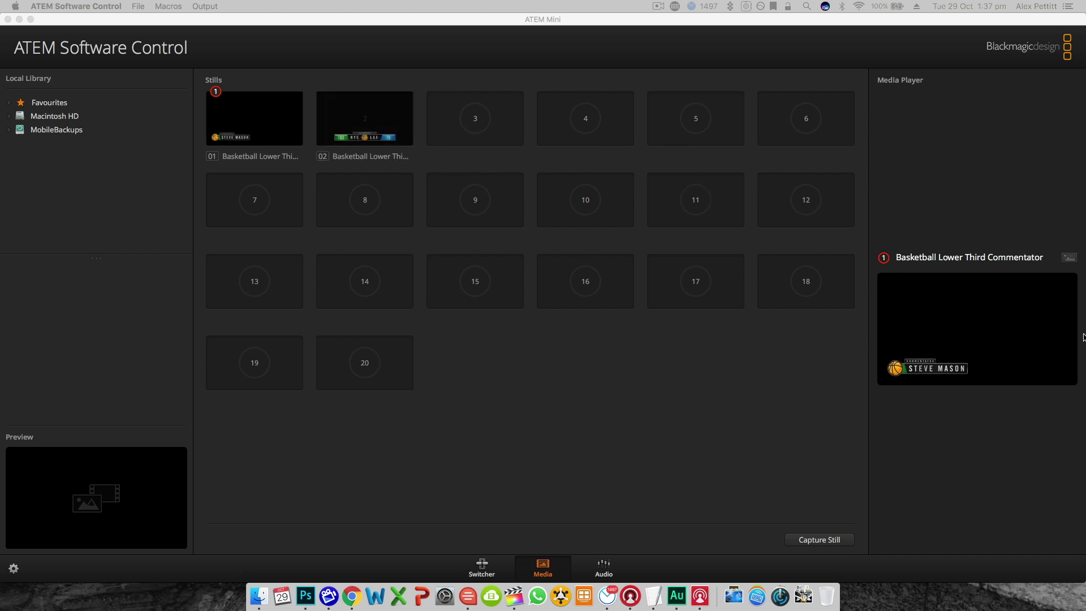
pyautogui.moveTo(1085, 190); pyautogui.dragTo(962, 343)
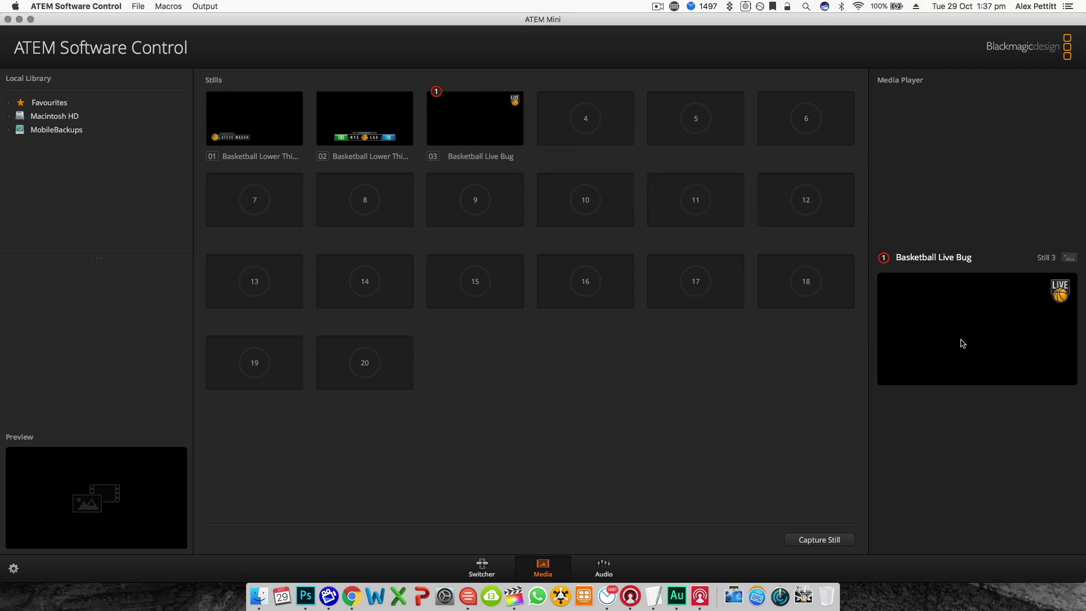
# On the audio mixer, adjust CAM1's input gain and pan, returning the gain to near zero.
pyautogui.click(603, 568)
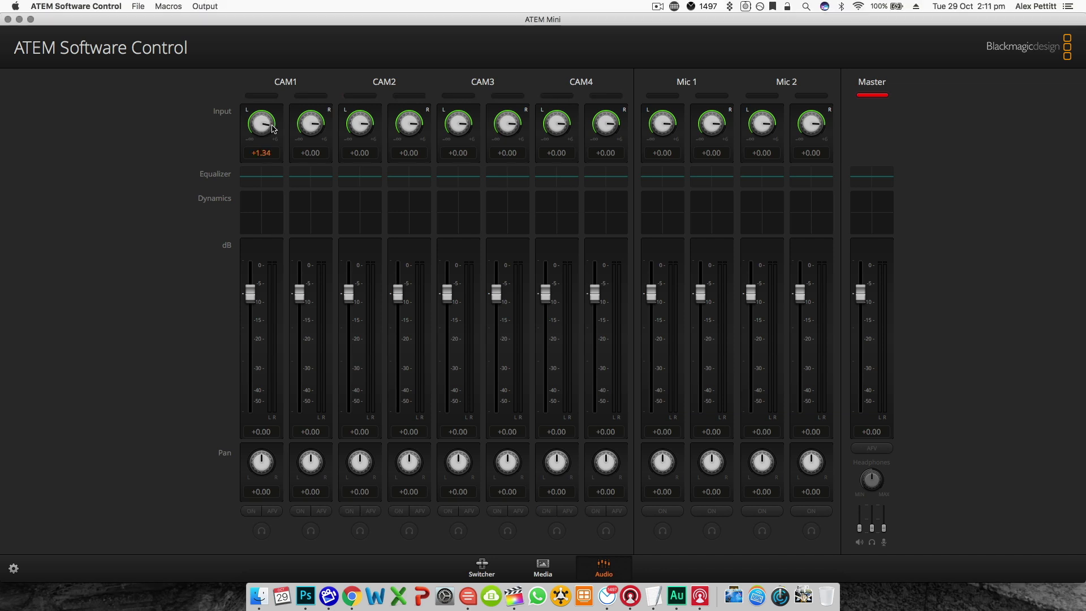
pyautogui.moveTo(276, 127)
pyautogui.mouseDown()
pyautogui.moveTo(285, 132)
pyautogui.moveTo(252, 130)
pyautogui.moveTo(266, 130)
pyautogui.mouseUp()
pyautogui.moveTo(249, 293)
pyautogui.mouseDown()
pyautogui.moveTo(249, 274)
pyautogui.moveTo(249, 293)
pyautogui.mouseUp()
pyautogui.moveTo(261, 462)
pyautogui.mouseDown()
pyautogui.moveTo(241, 467)
pyautogui.moveTo(317, 475)
pyautogui.moveTo(272, 469)
pyautogui.mouseUp()
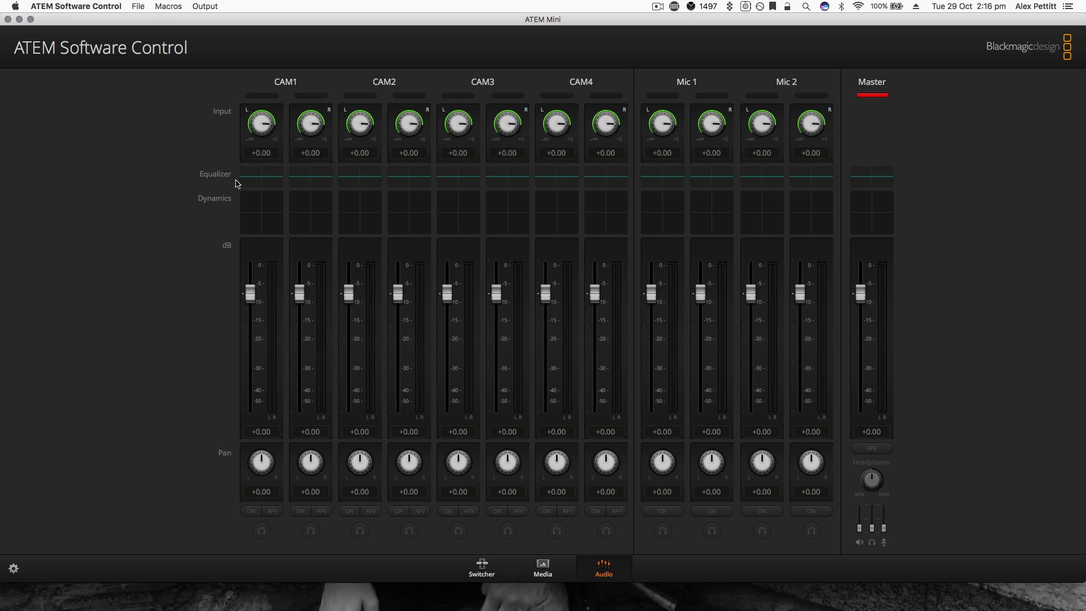
# Inspect CAM1's Equalizer and Dynamics windows and close them without changes.
pyautogui.click(251, 178)
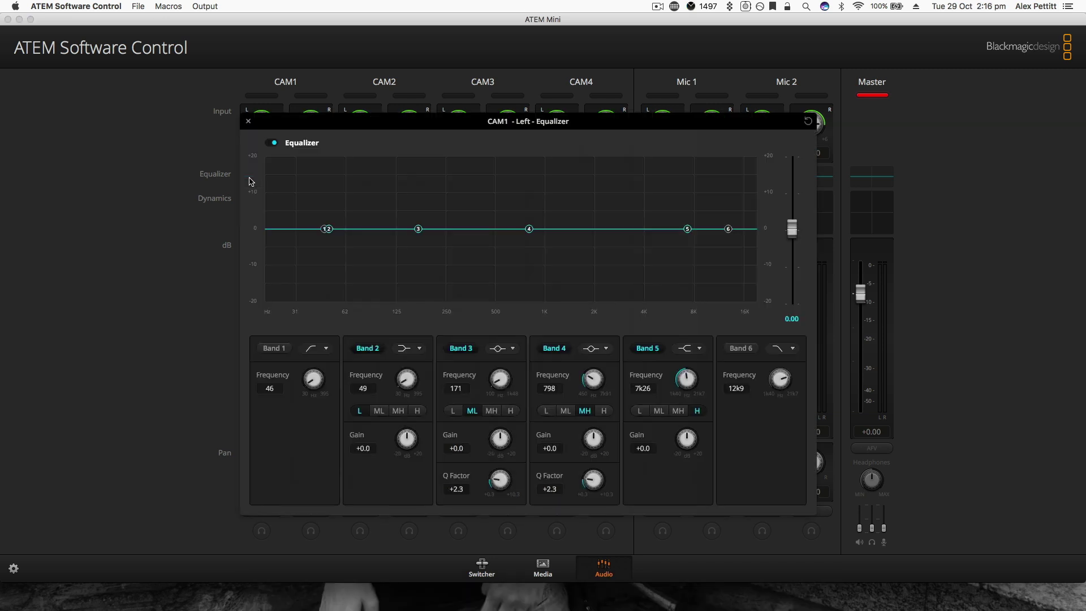
pyautogui.click(248, 121)
pyautogui.click(258, 211)
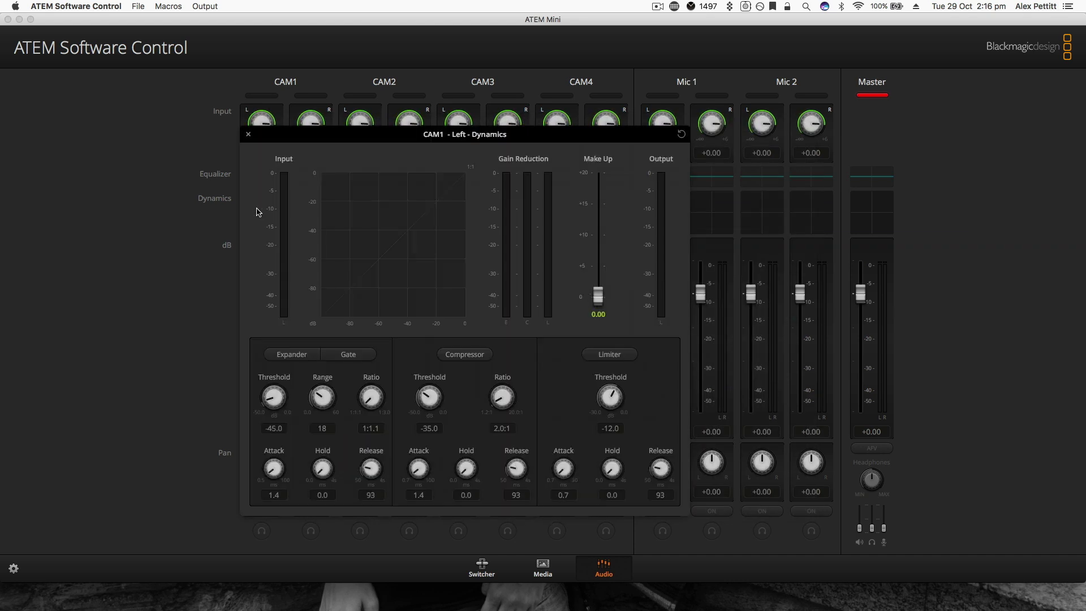
pyautogui.click(249, 136)
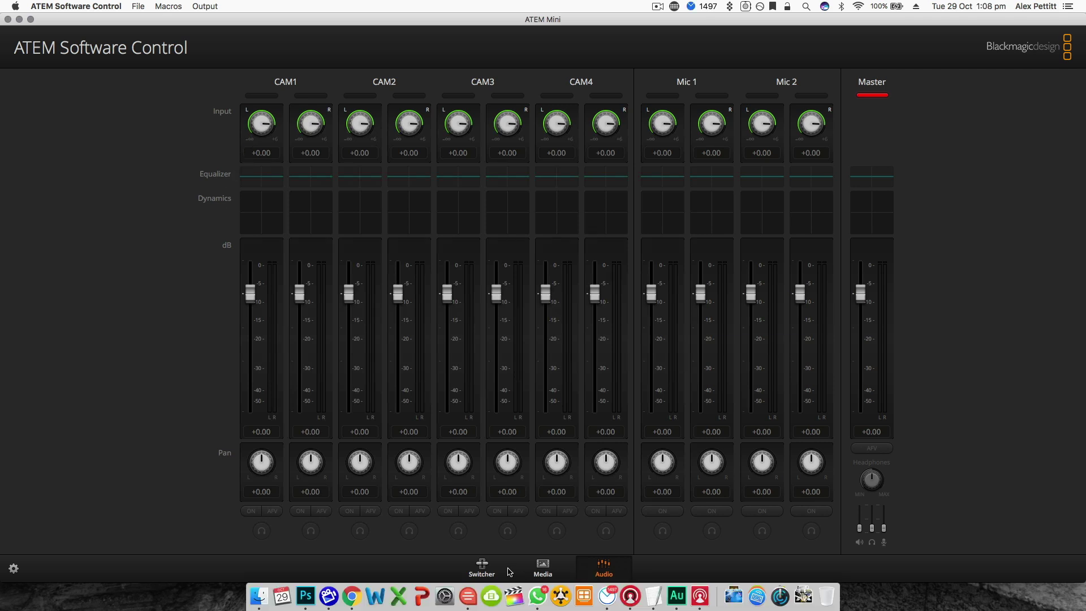
# On the switcher page, put CAM1 through CAM4 on the program output in turn, ending on CAM1.
pyautogui.click(489, 569)
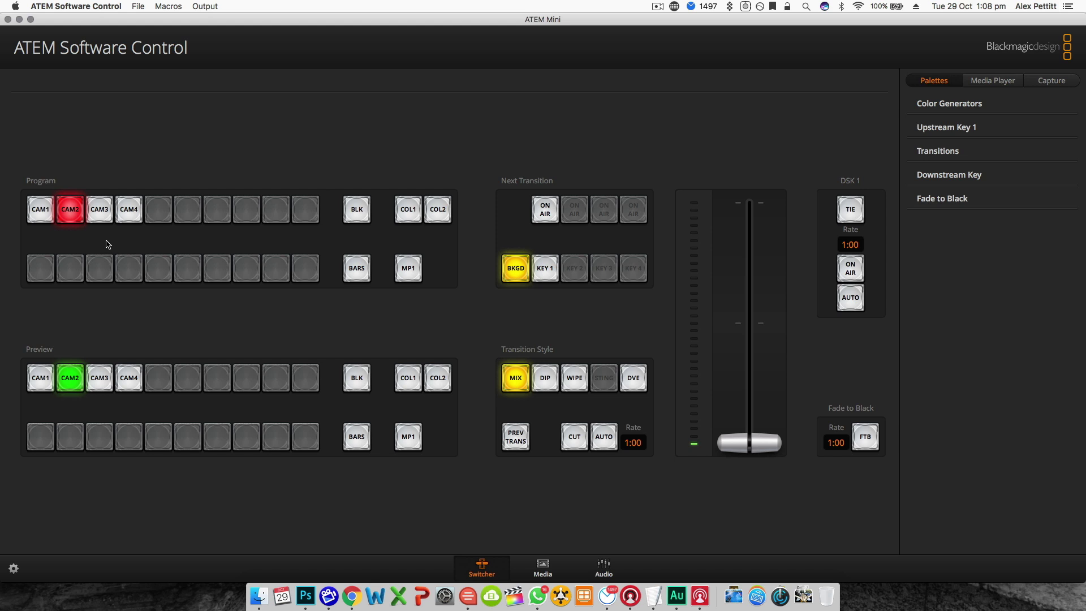
pyautogui.click(49, 214)
pyautogui.click(104, 215)
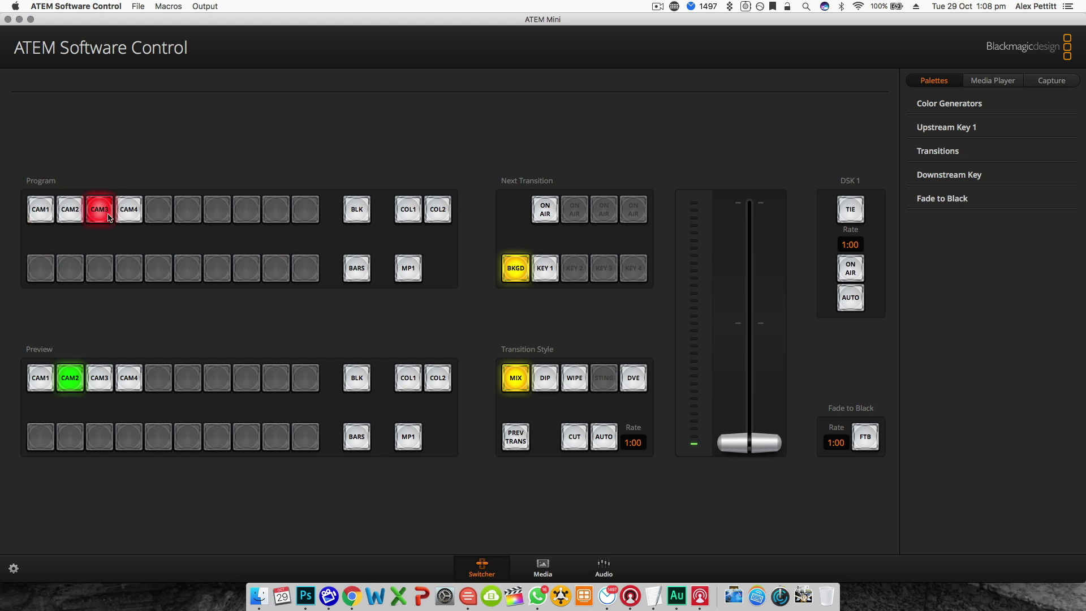
pyautogui.click(130, 218)
pyautogui.click(79, 212)
pyautogui.click(95, 209)
pyautogui.click(44, 210)
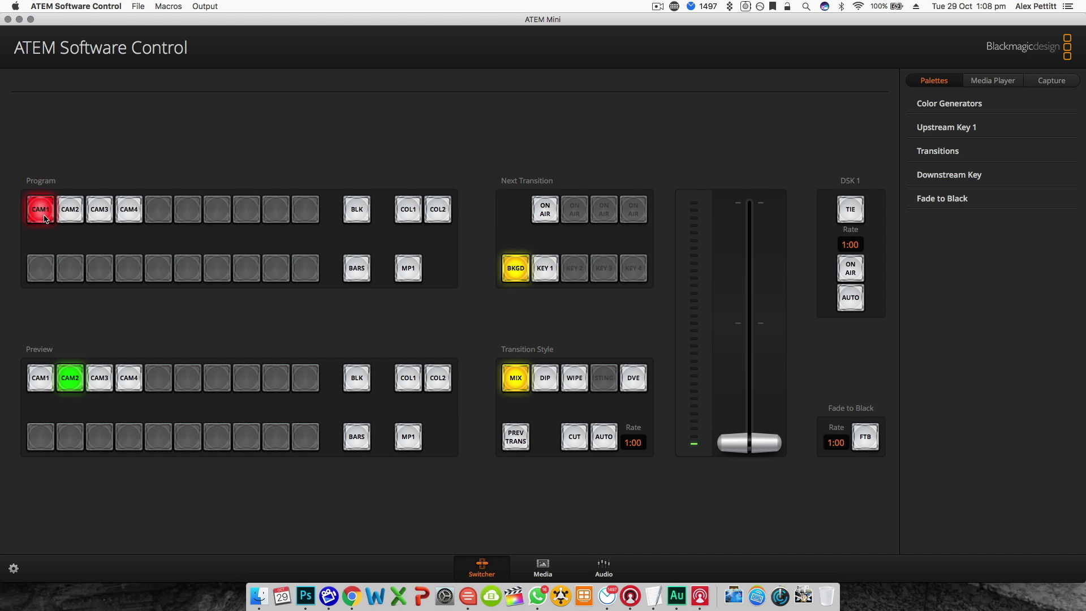
# Switch program to black, colour generators 1 and 2, colour bars, then media player 1.
pyautogui.click(353, 213)
pyautogui.click(408, 213)
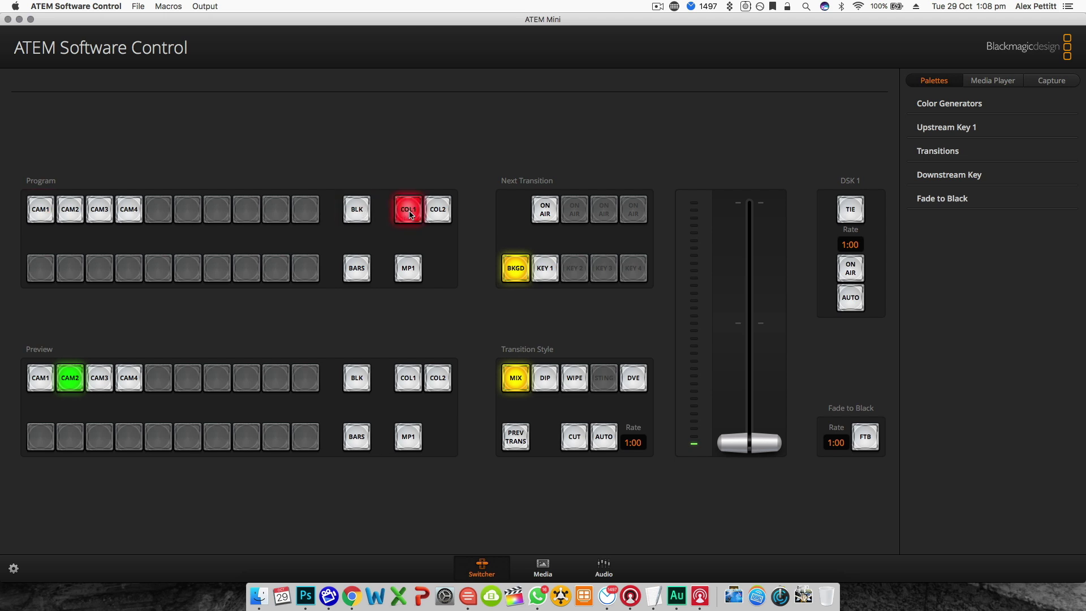
pyautogui.click(432, 211)
pyautogui.click(349, 269)
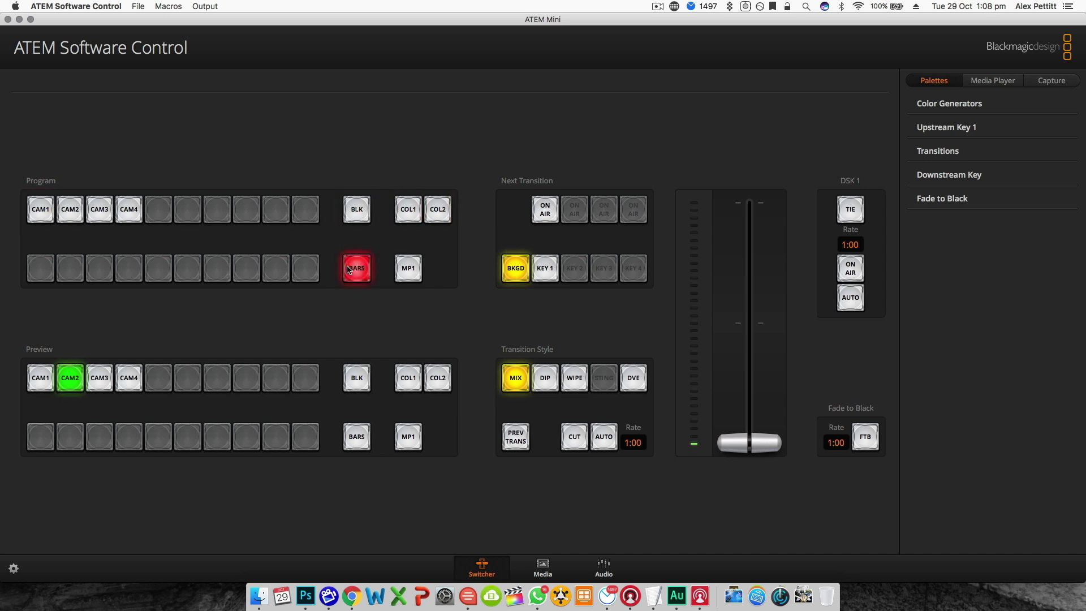
pyautogui.click(405, 274)
# Cue CAM4 in Preview, cut to it and back, then auto-mix from MP1 to CAM4.
pyautogui.click(49, 380)
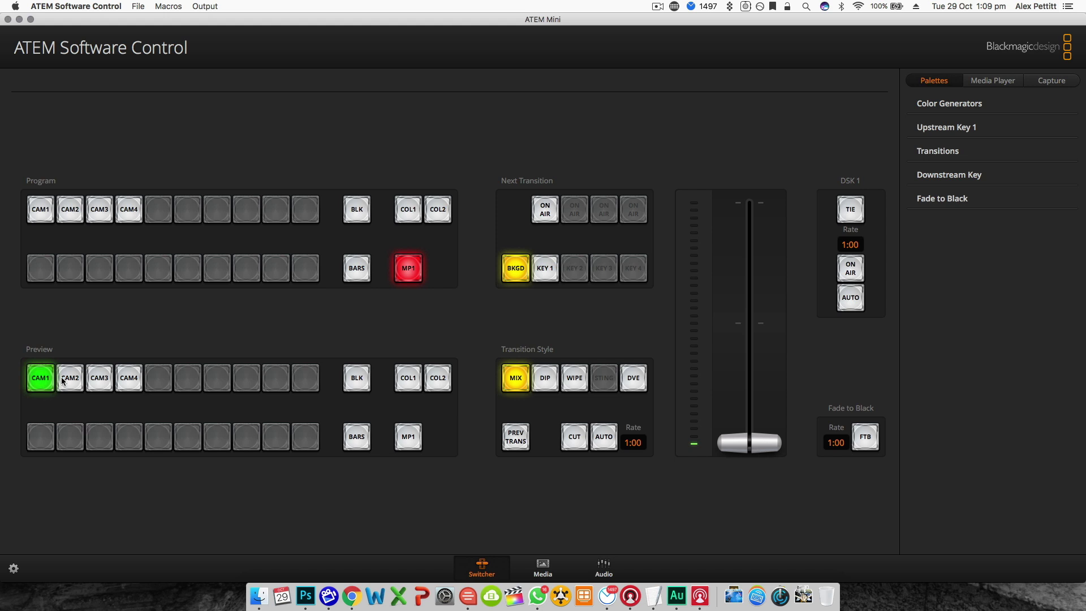
pyautogui.click(71, 382)
pyautogui.click(101, 382)
pyautogui.click(126, 384)
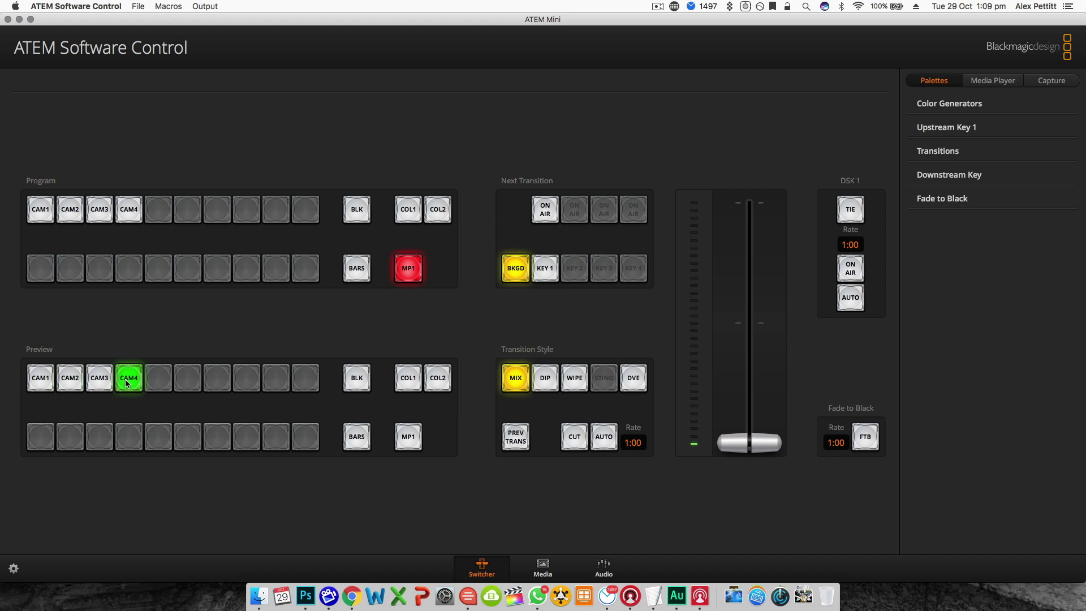
pyautogui.click(566, 438)
pyautogui.click(572, 437)
pyautogui.click(603, 437)
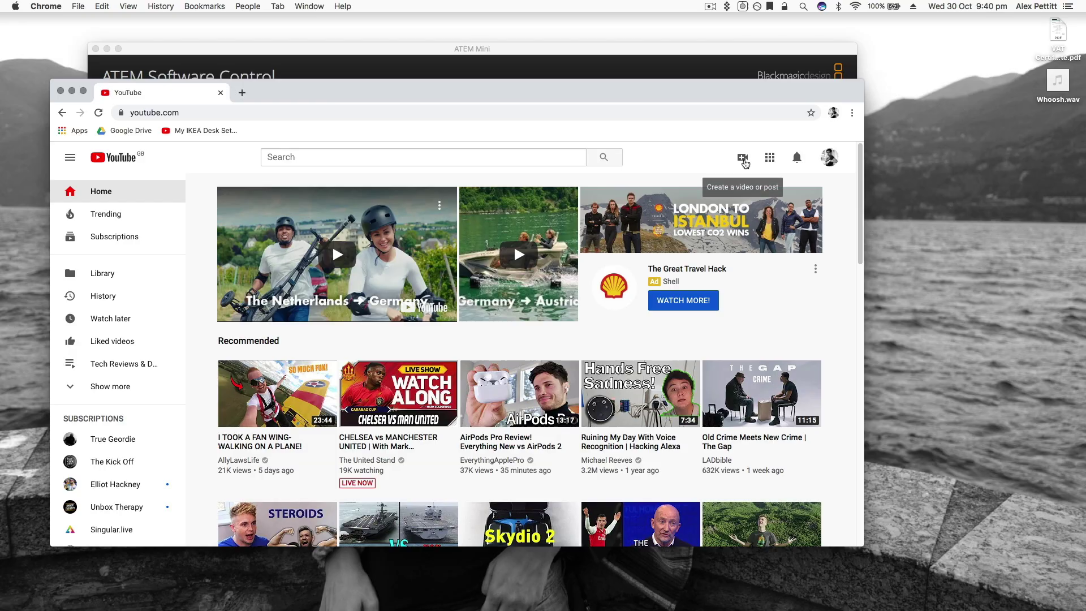
# Choose Go live from YouTube's Create menu to start a new live stream.
pyautogui.click(742, 159)
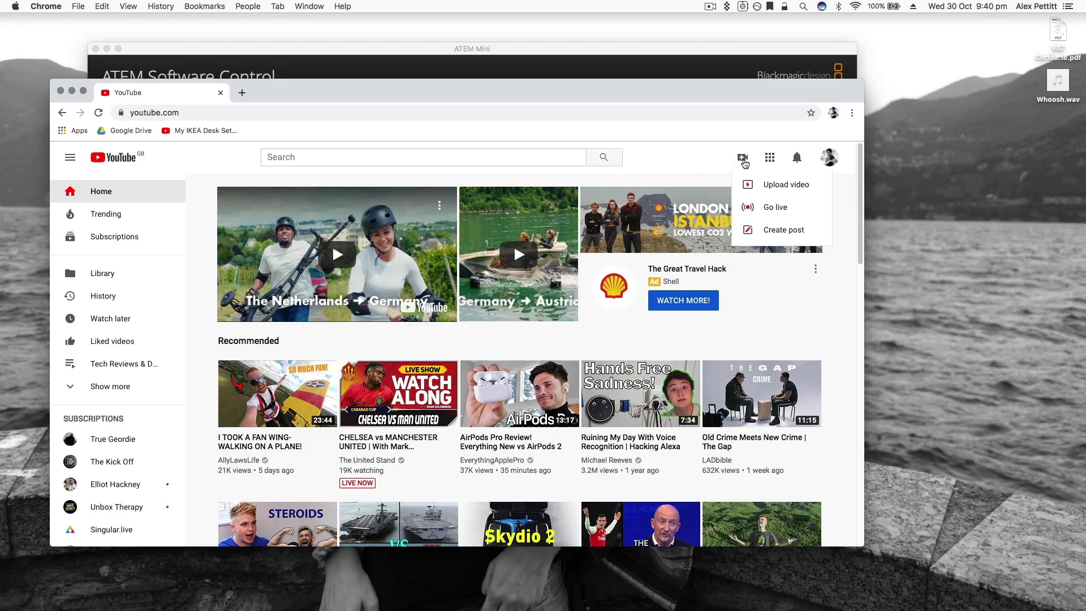
pyautogui.click(767, 214)
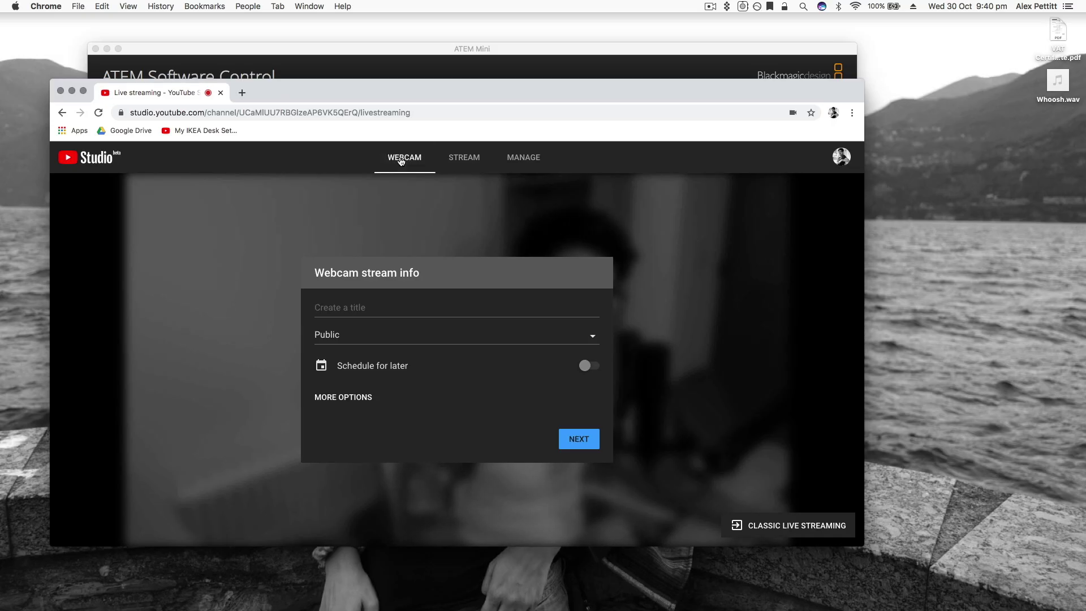
# Start a webcam stream titled 'ATEM Mini TEst Broadcast' with Private visibility.
pyautogui.click(400, 159)
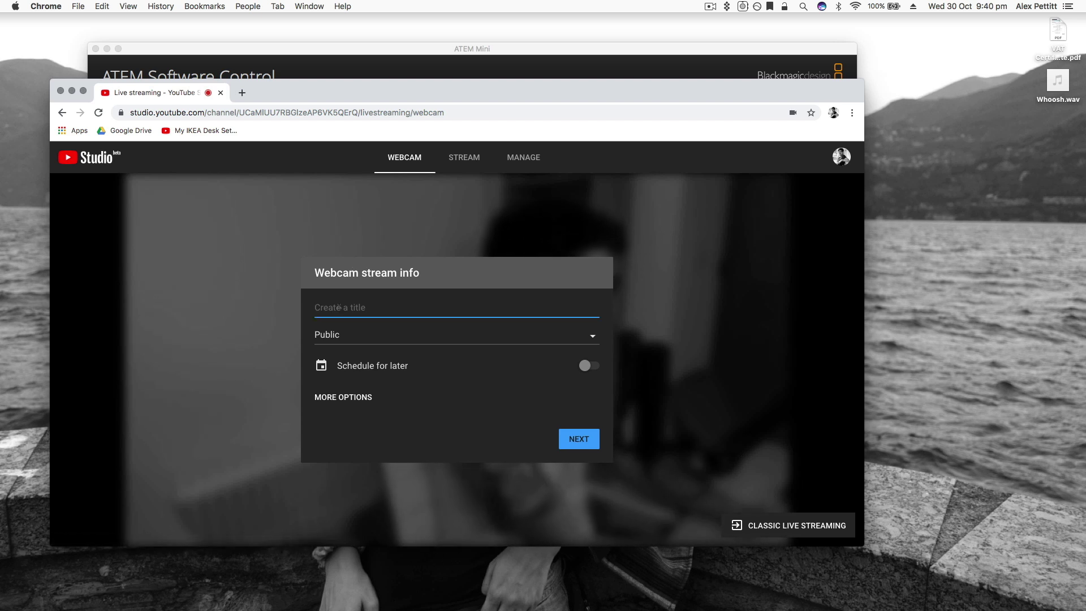
pyautogui.write('ATE')
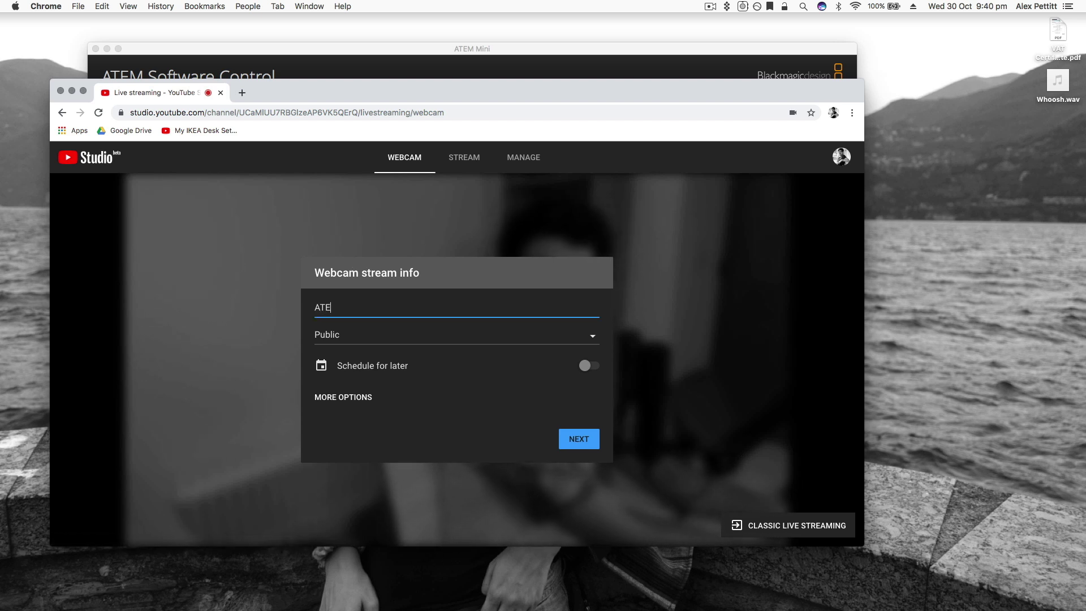
pyautogui.write('M Mini TEst Broa')
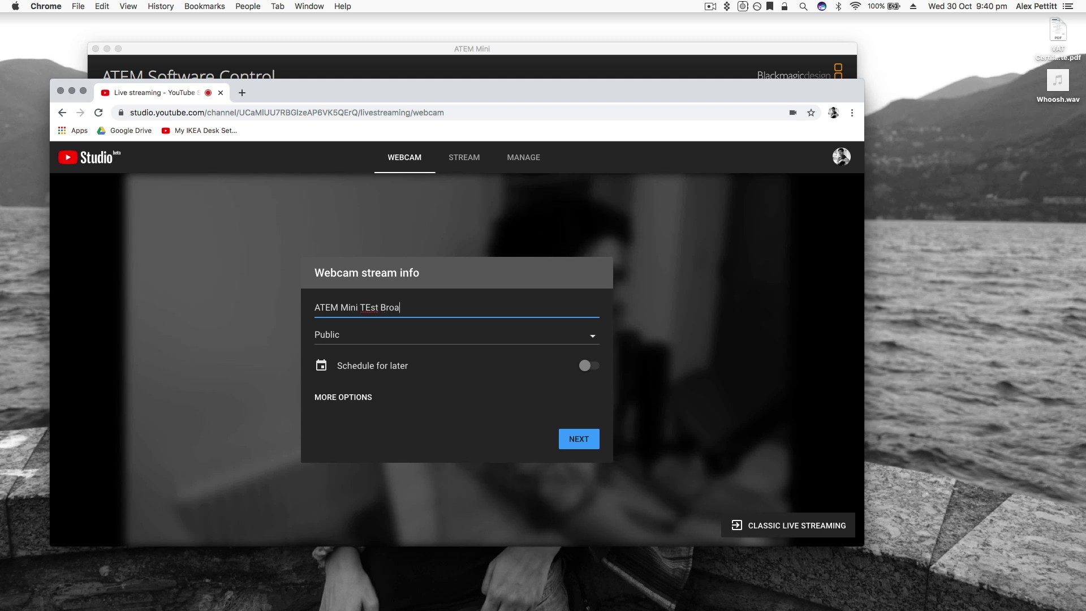
pyautogui.write('dcast')
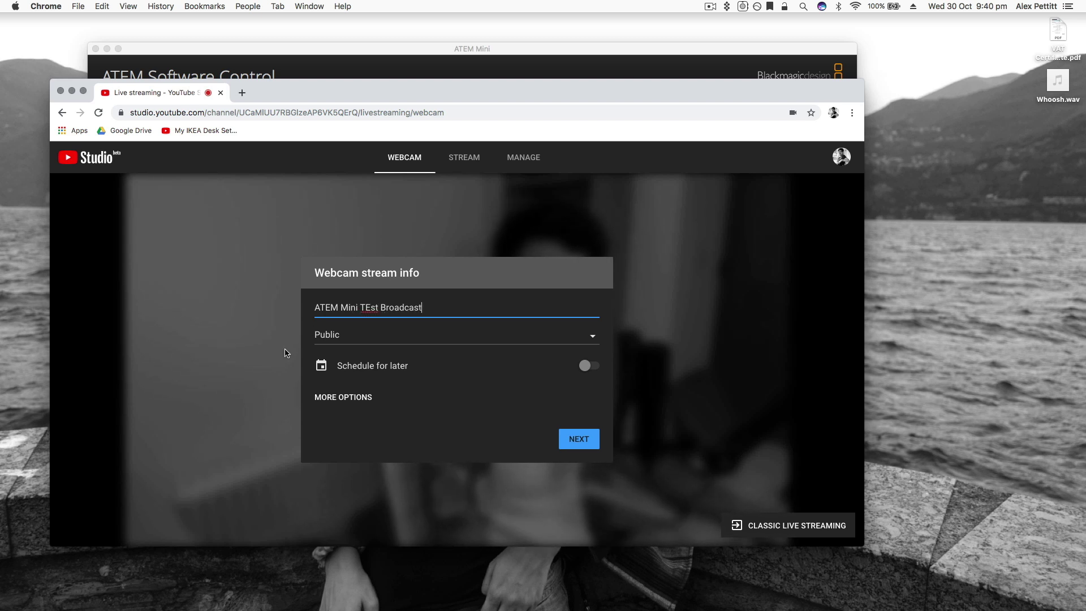
pyautogui.click(343, 338)
pyautogui.click(351, 412)
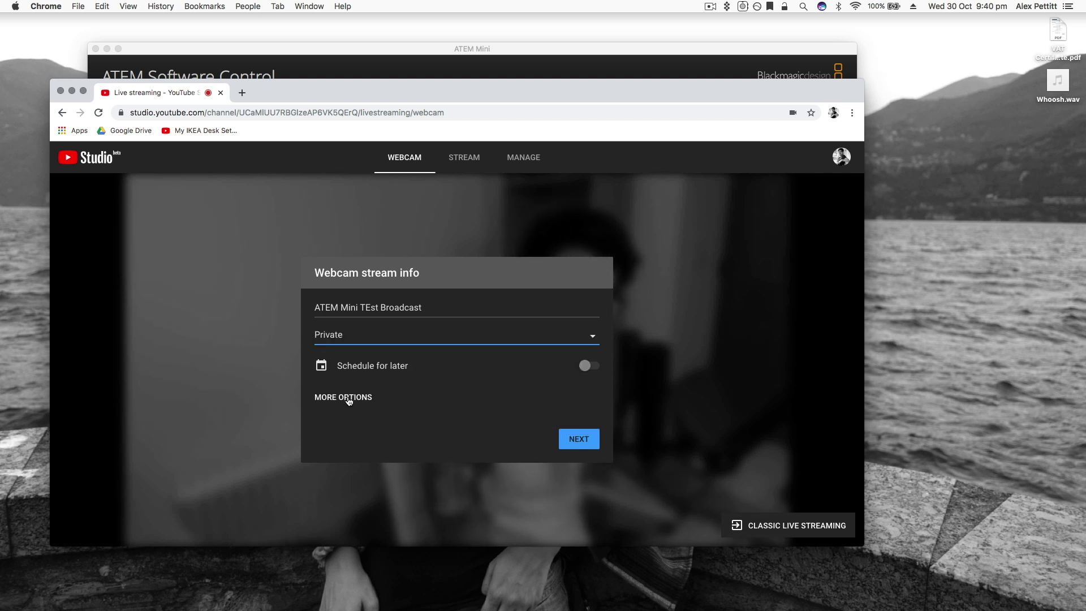
# Under More options, set the camera to ATEM Mini and the microphone to Blackmagic Design.
pyautogui.click(348, 399)
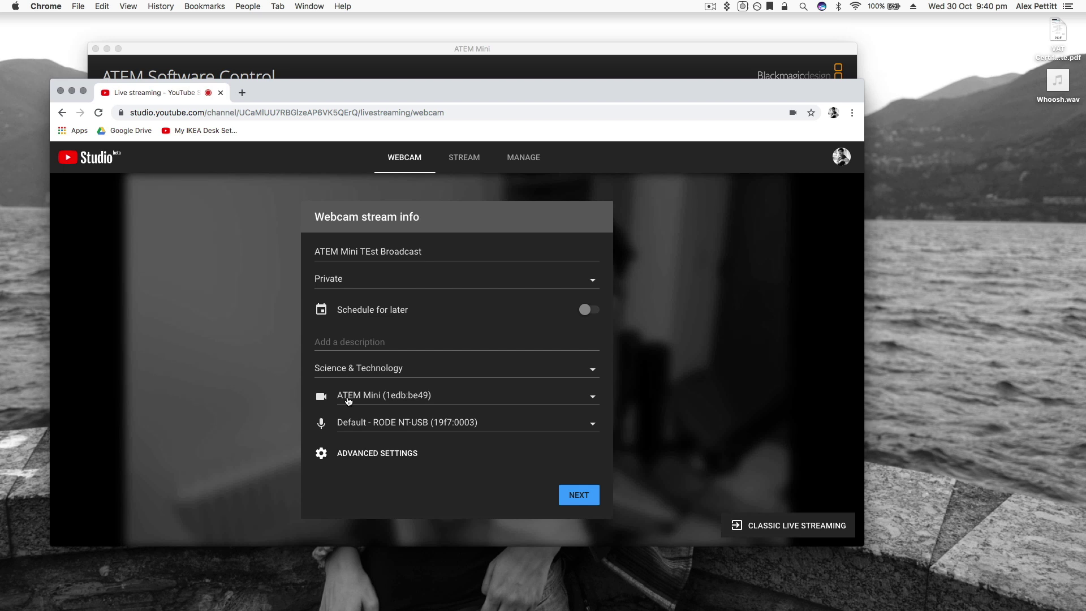
pyautogui.click(372, 397)
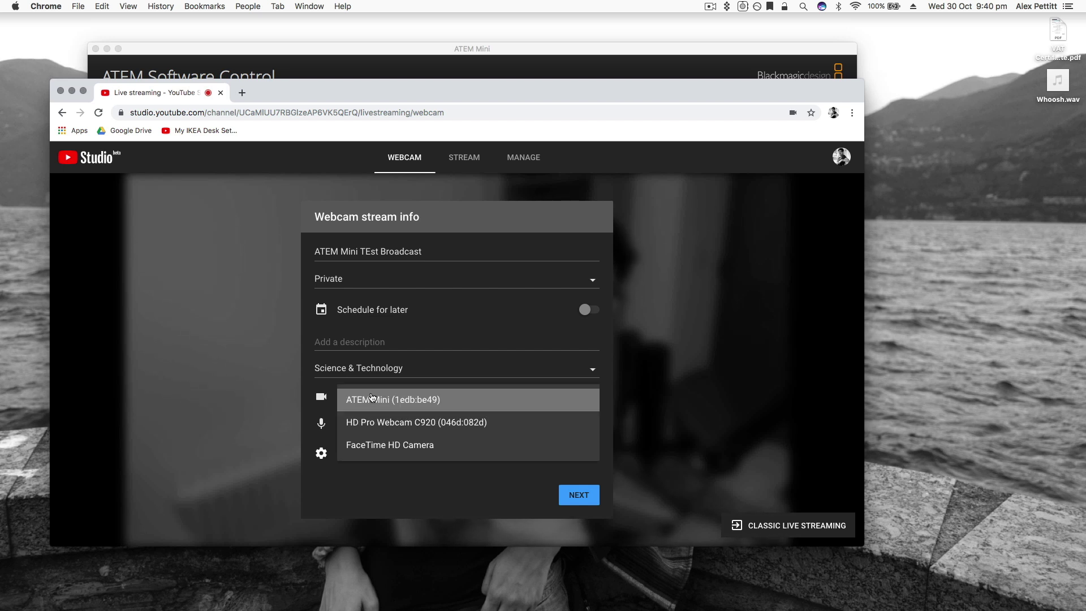
pyautogui.click(370, 422)
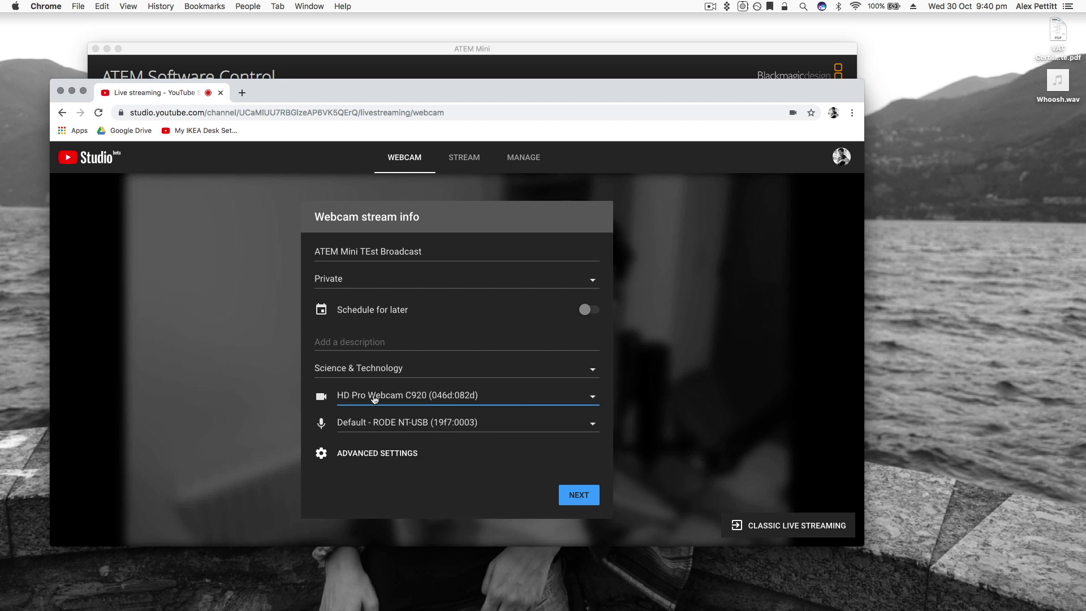
pyautogui.click(375, 397)
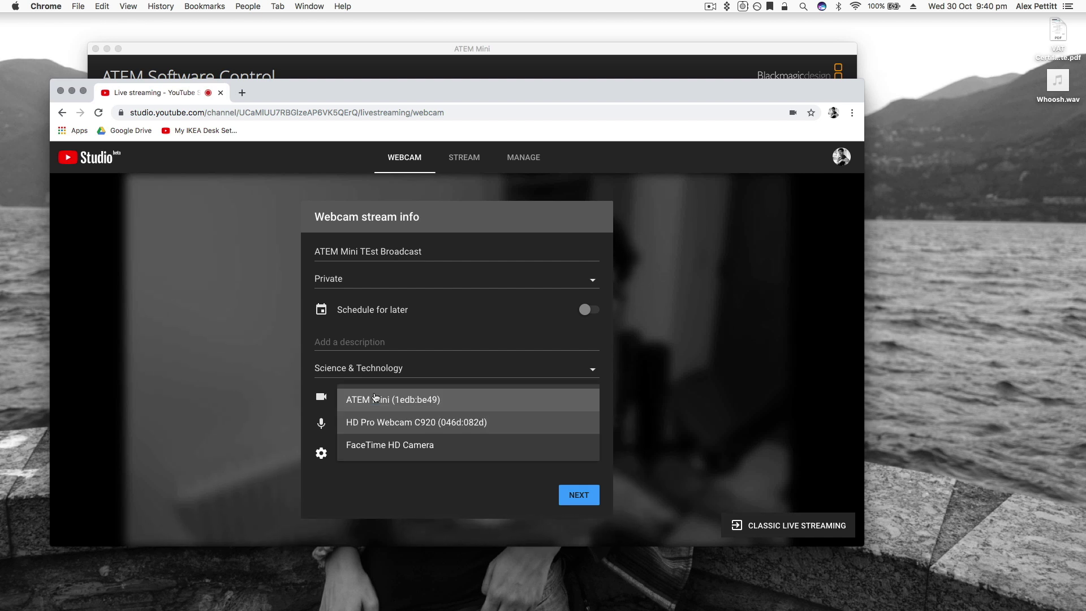
pyautogui.click(383, 403)
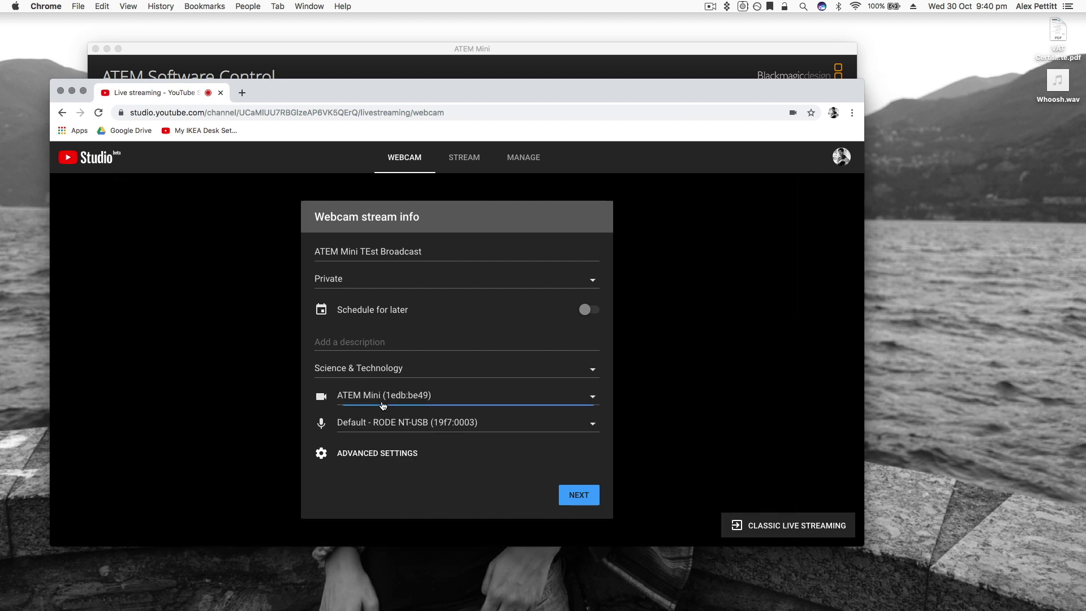
pyautogui.click(377, 423)
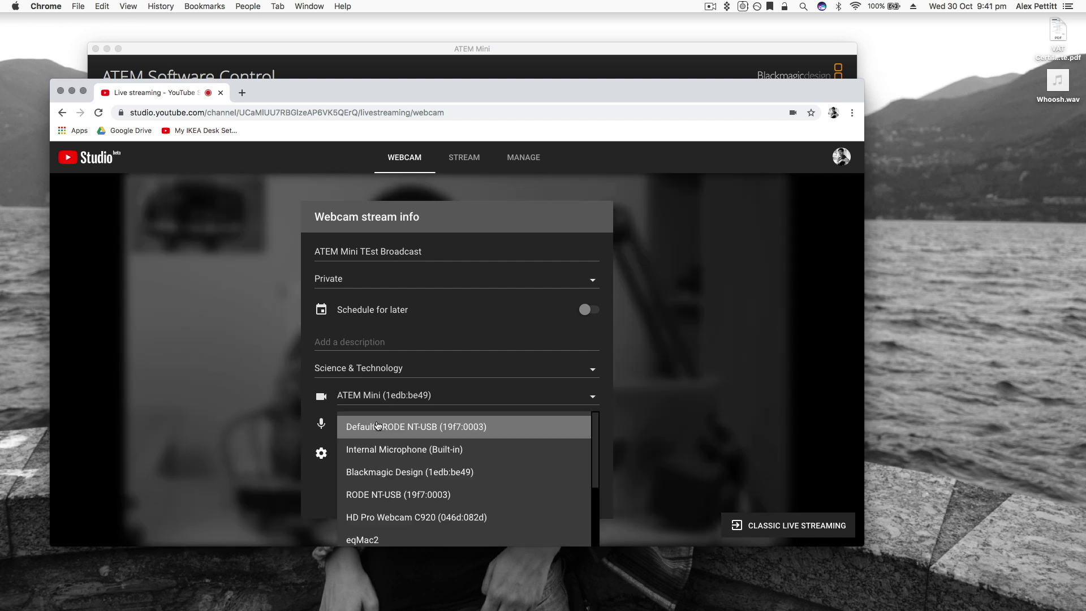
pyautogui.click(382, 495)
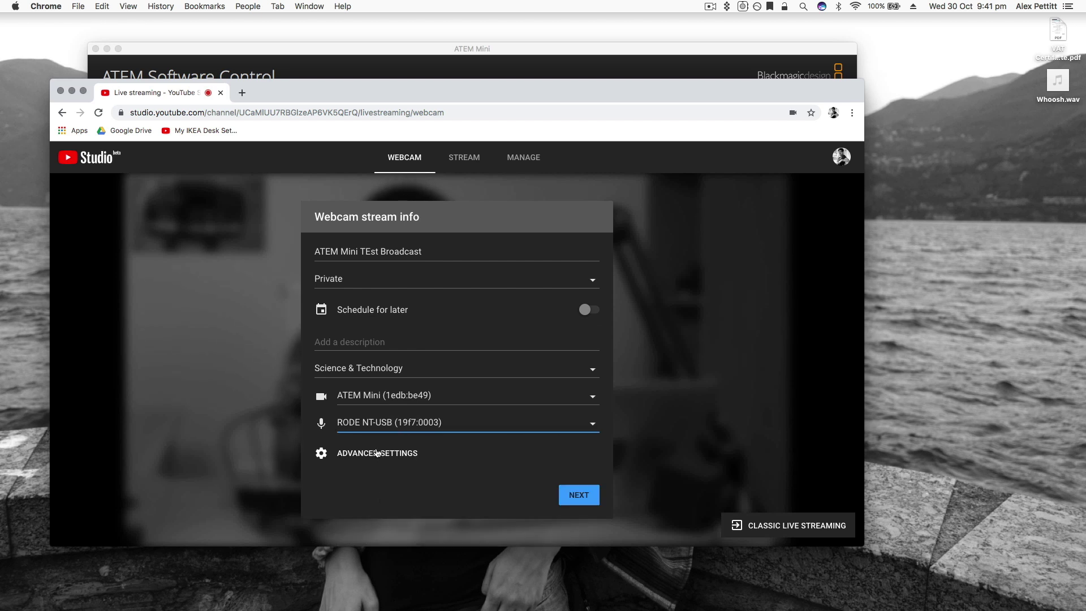
pyautogui.click(377, 424)
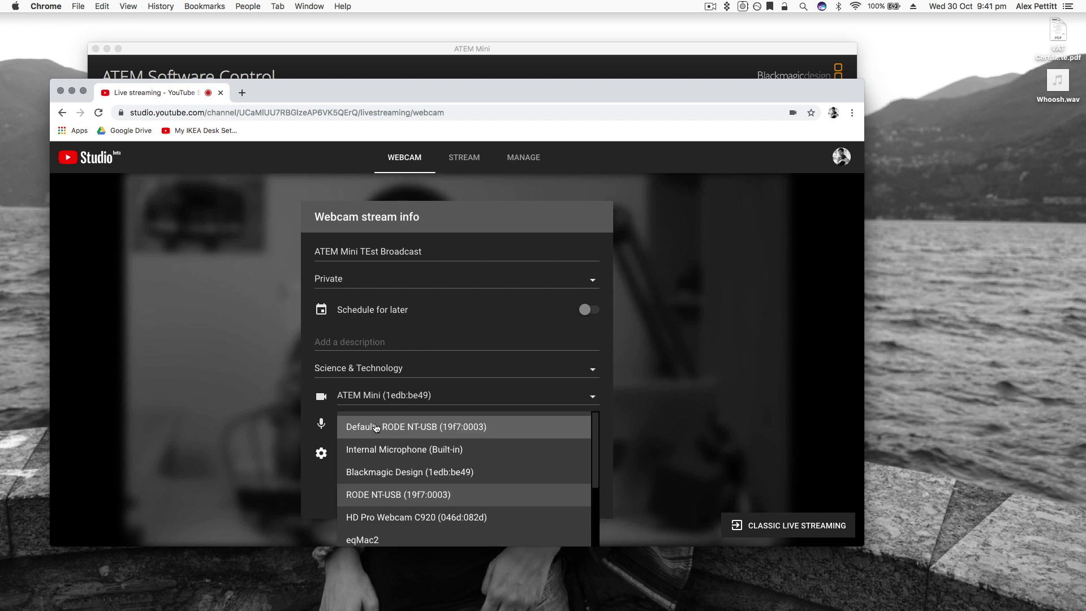
pyautogui.click(382, 473)
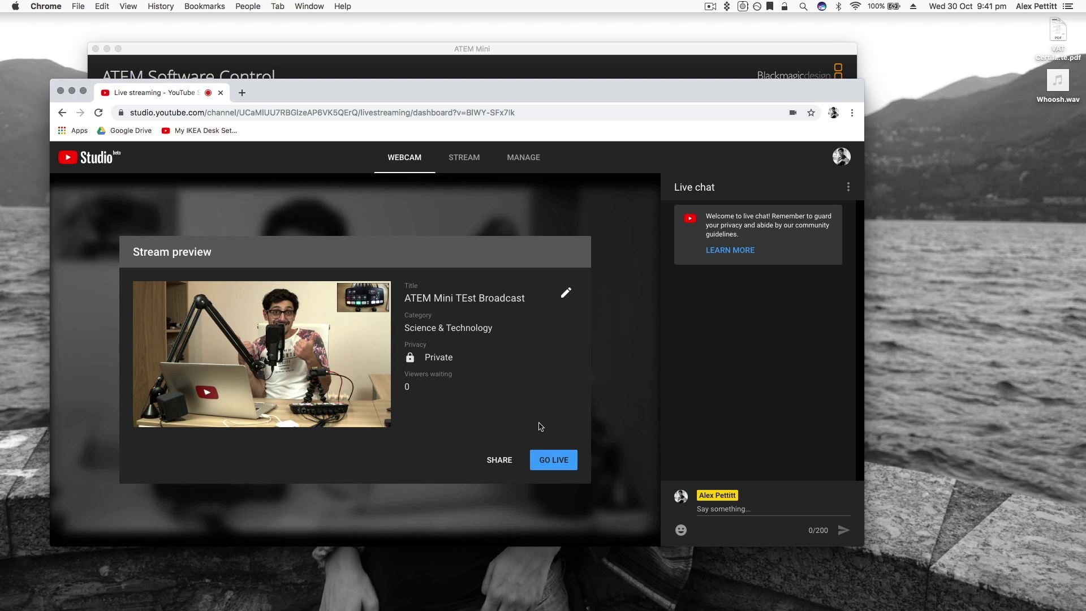
# Go live with the private 'ATEM Mini TEst Broadcast' stream.
pyautogui.click(554, 460)
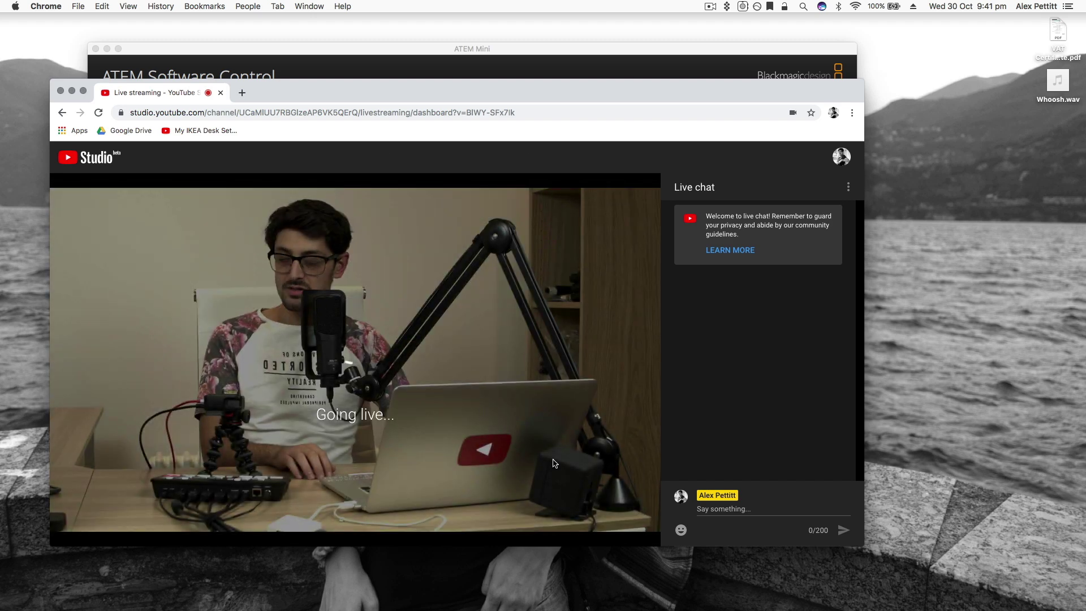